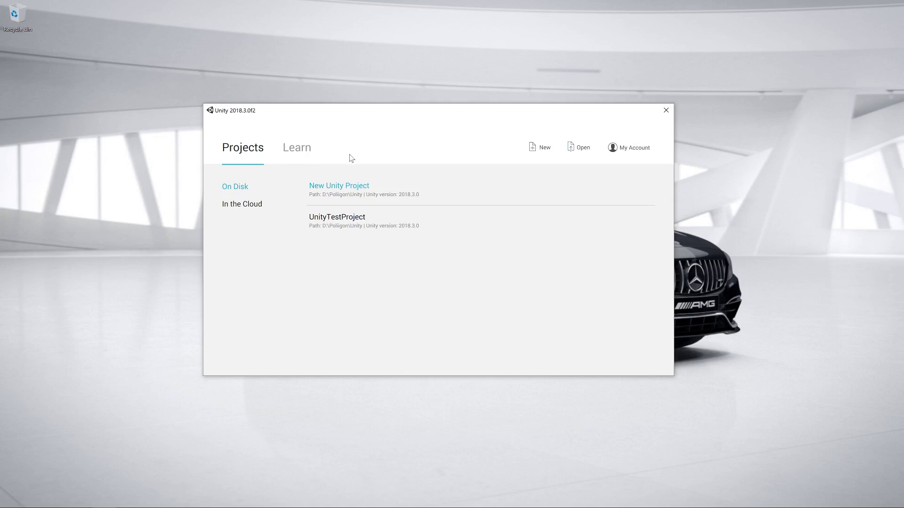
Step: Create a new project named 'Tutorial Project' from the Lightweight RP (Preview) template
click(540, 150)
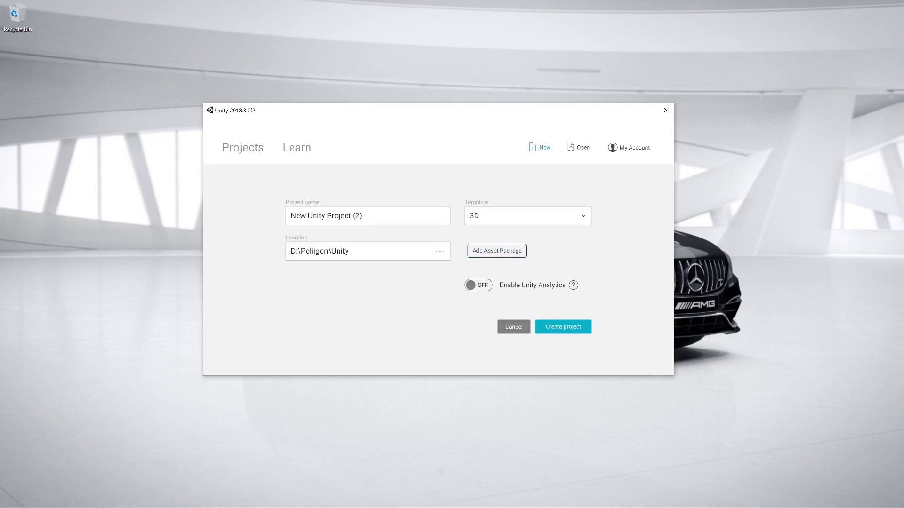
text(Tutori)
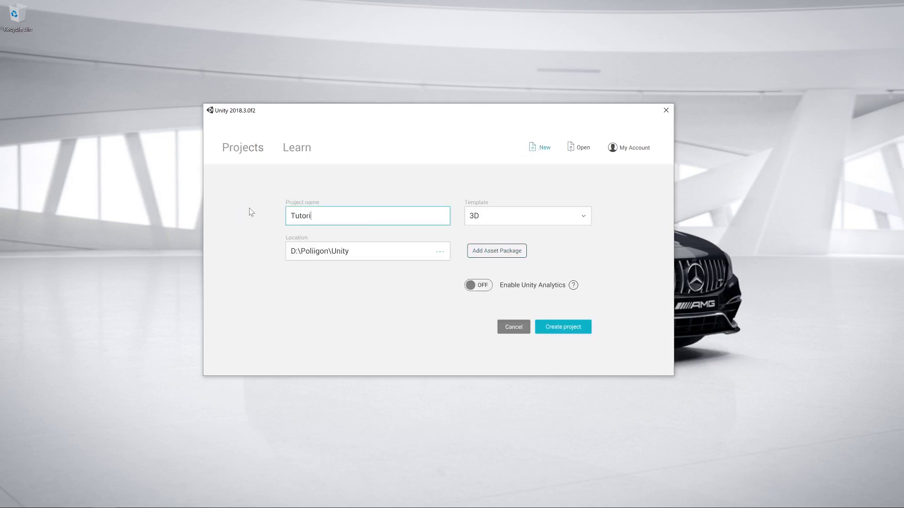
text(al Project)
click(525, 219)
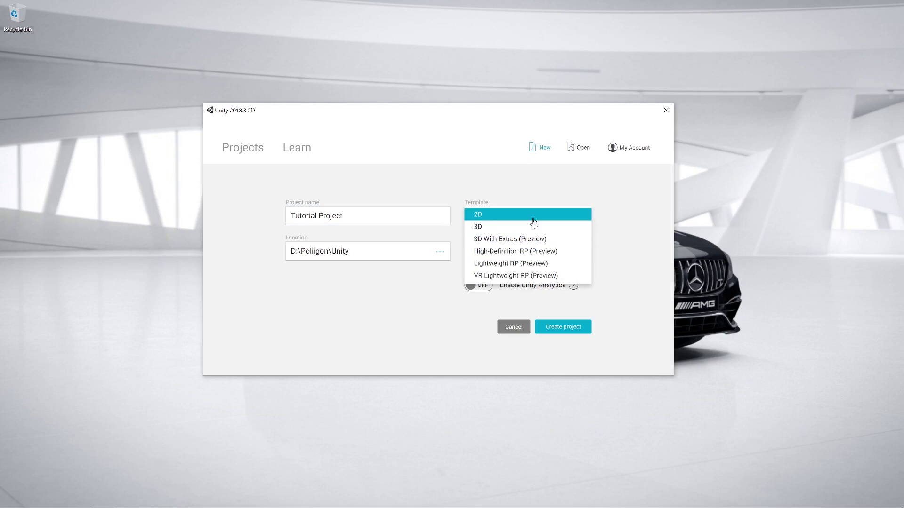
click(527, 267)
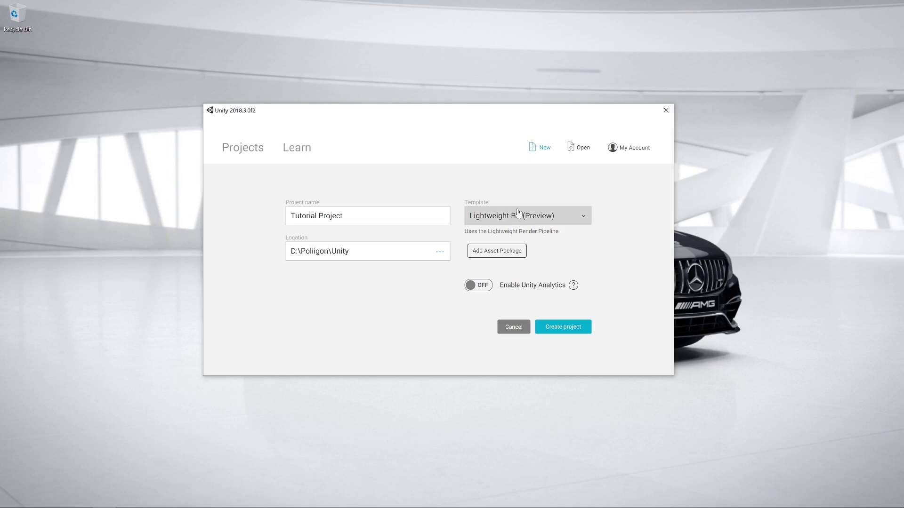
click(562, 326)
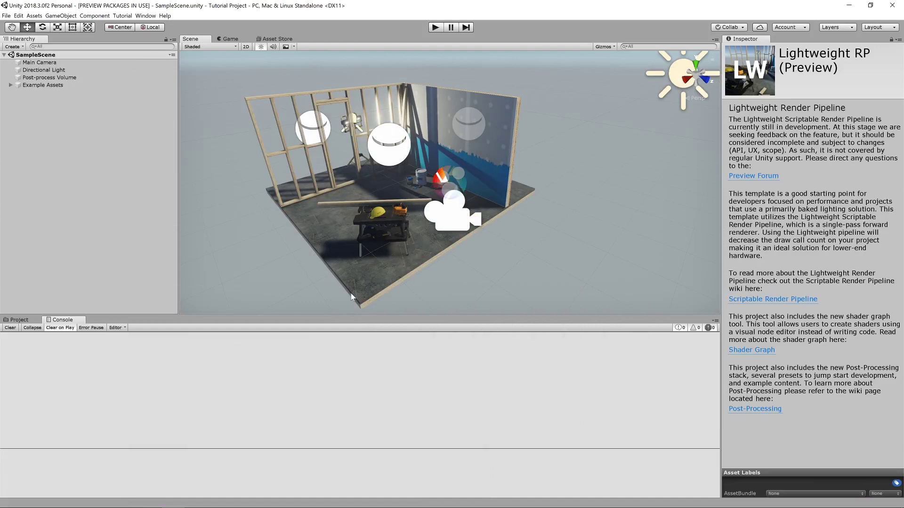
Step: Orbit and zoom the Scene view down onto the floor beside the table
alt+drag(535, 232, 428, 212)
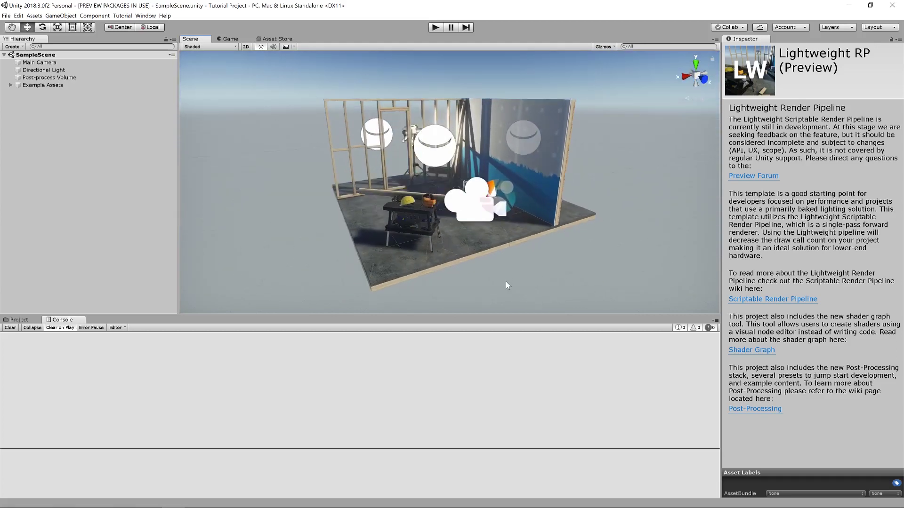
scroll(505, 277, up, 8)
alt+drag(504, 273, 441, 235)
scroll(374, 205, down, 5)
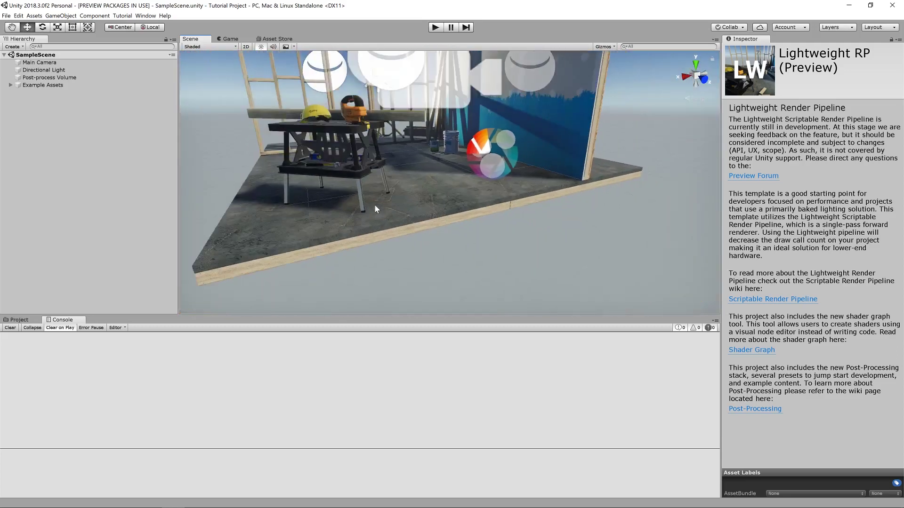
scroll(331, 218, up, 4)
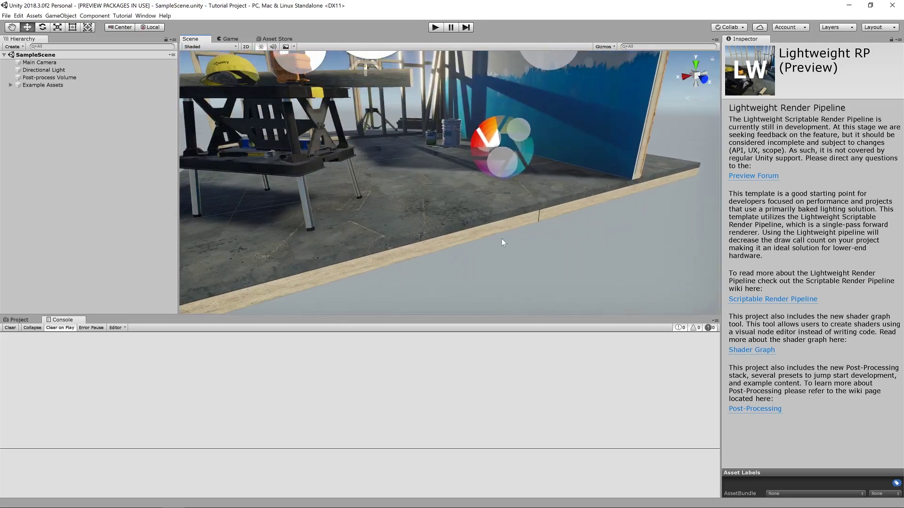
Step: Show the Project panel's assets and open the Materials folder
click(19, 321)
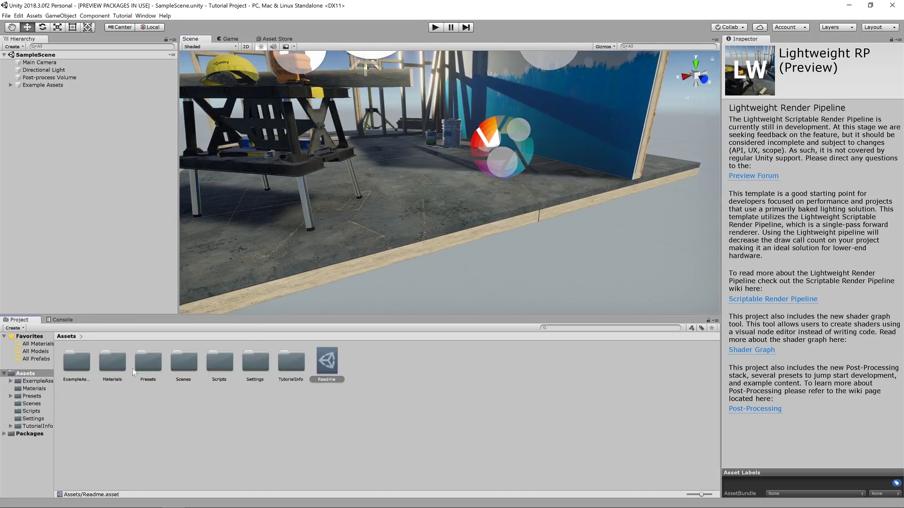
click(366, 364)
right_click(360, 366)
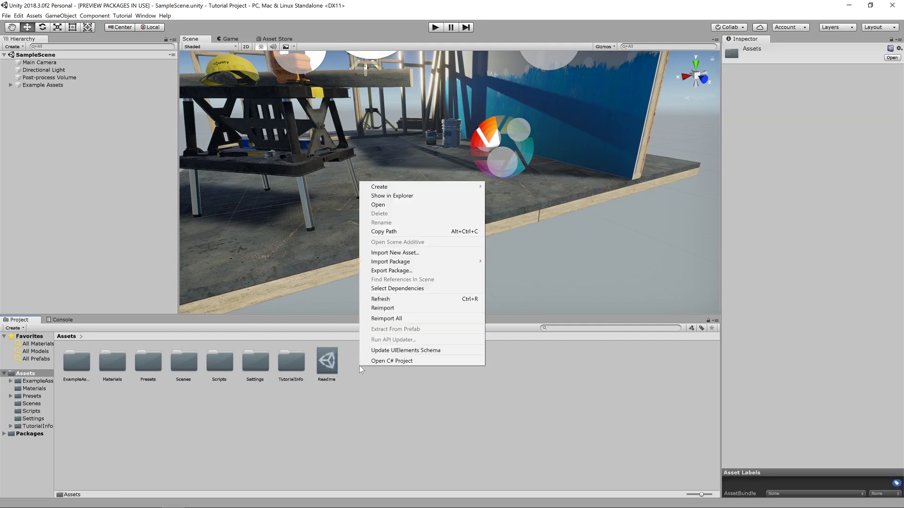
mouse_move(414, 187)
click(113, 373)
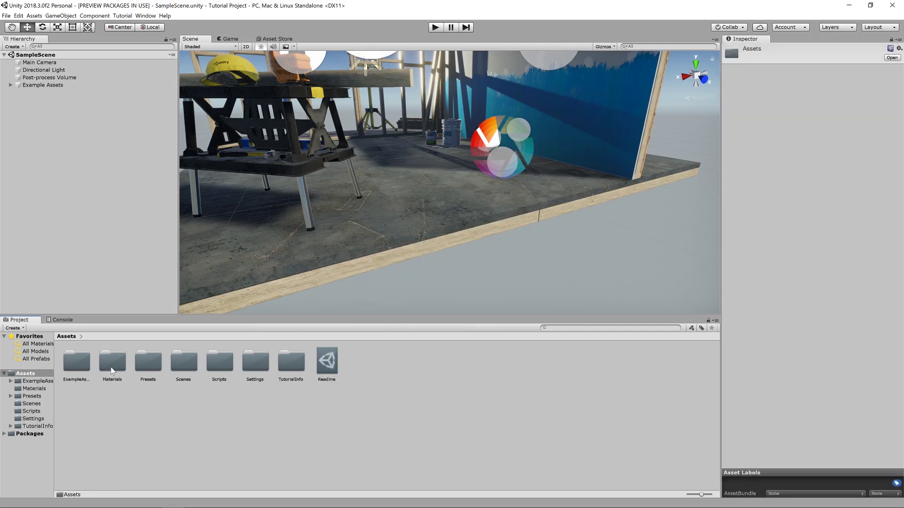
double_click(112, 367)
Step: Create a folder named Textures inside Materials, then bring up the WoodFlooring044 4K Explorer window
right_click(175, 372)
mouse_move(250, 191)
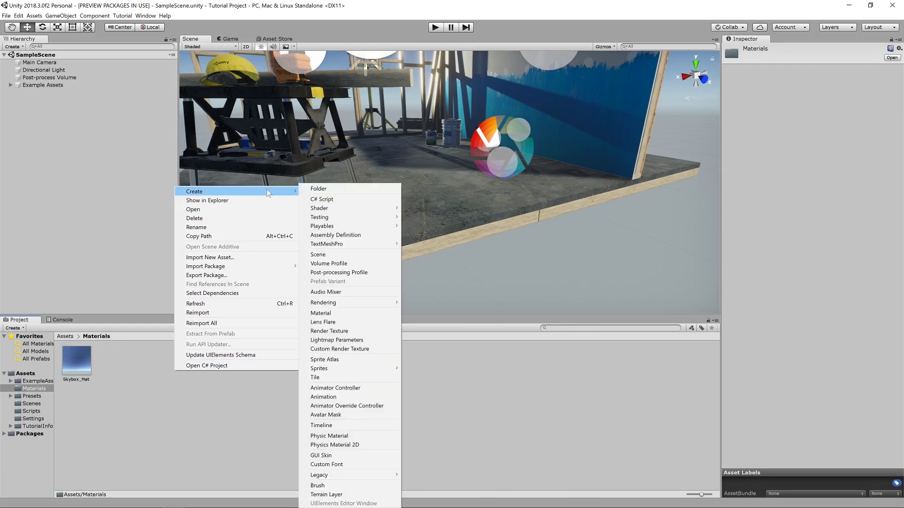
click(327, 191)
text(Textures)
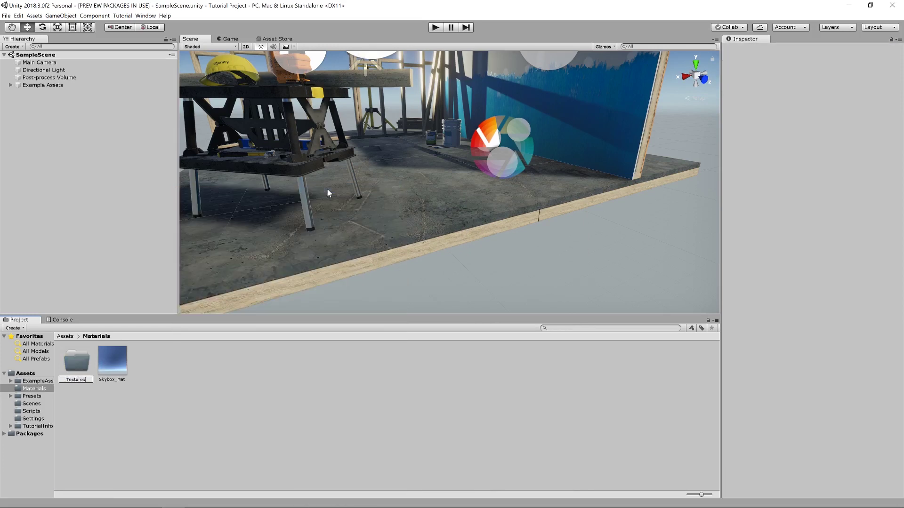
key(Return)
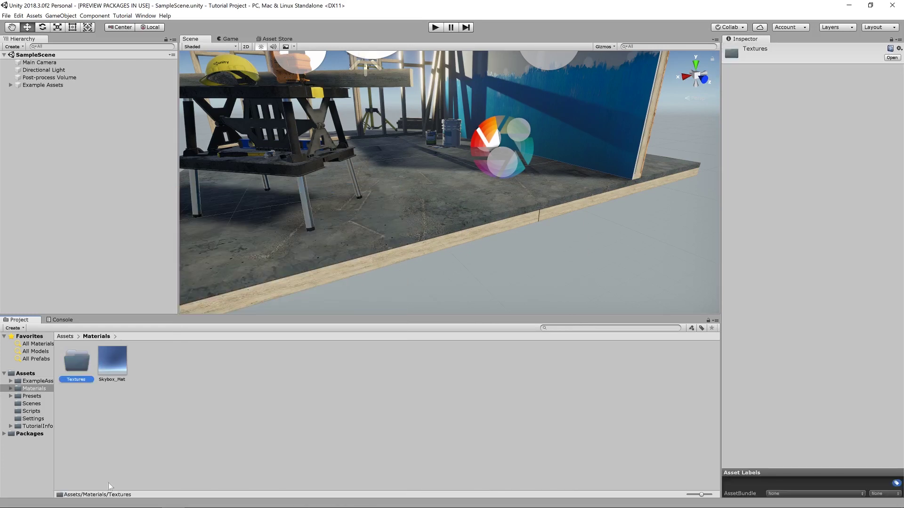
mouse_move(84, 497)
click(100, 473)
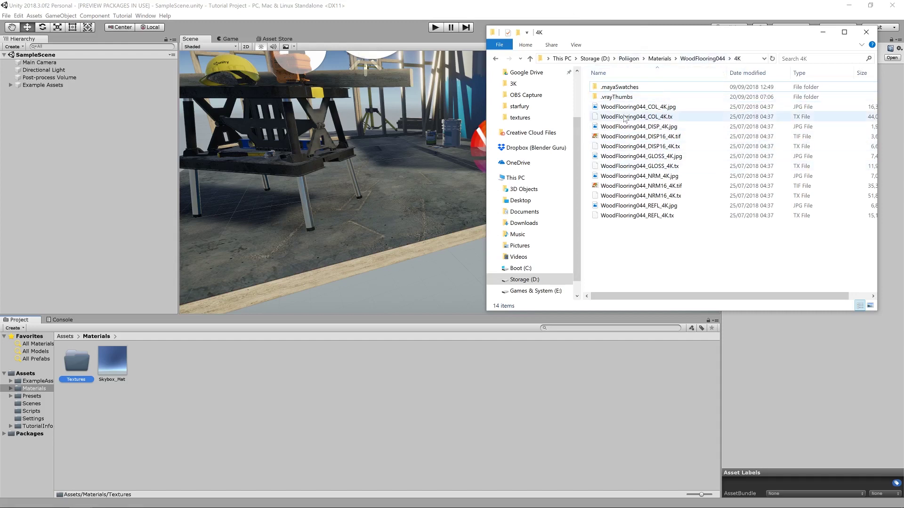
Step: Select the COL, GLOSS and NRM 4K JPGs and import the colour map into Textures
click(727, 108)
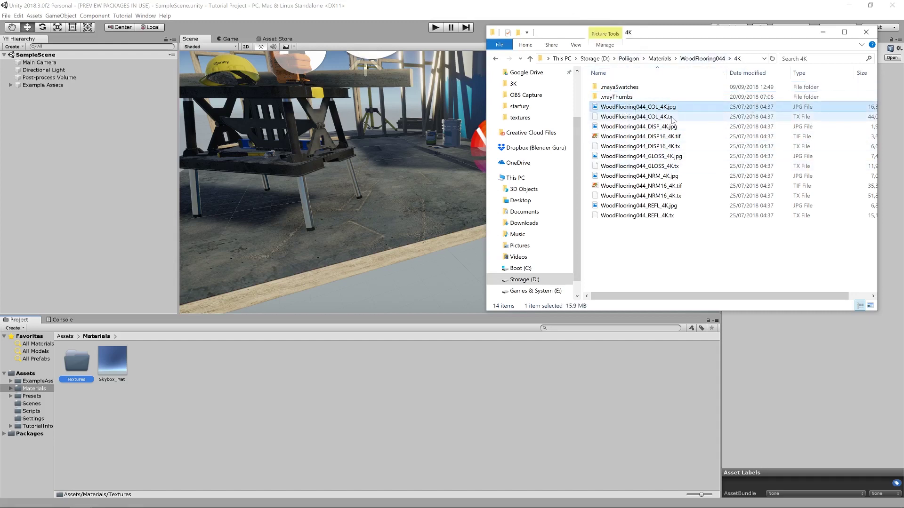
ctrl+click(661, 157)
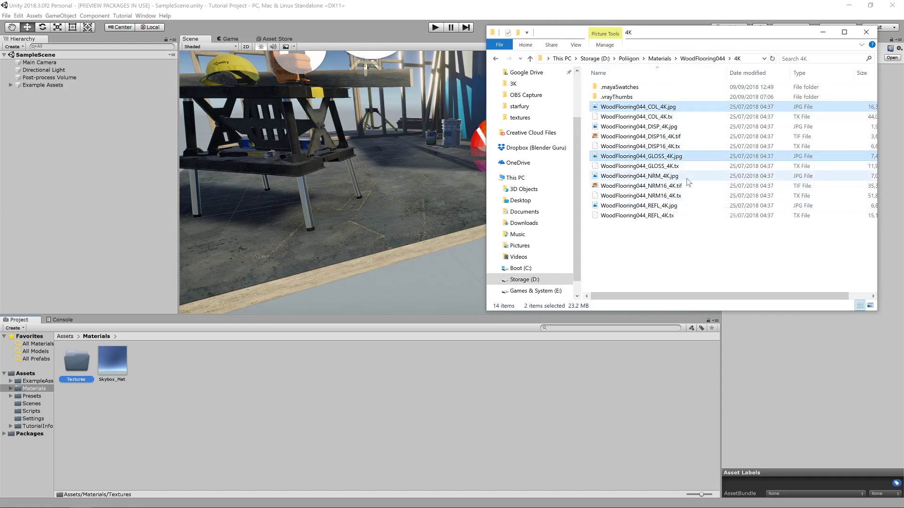
ctrl+click(661, 178)
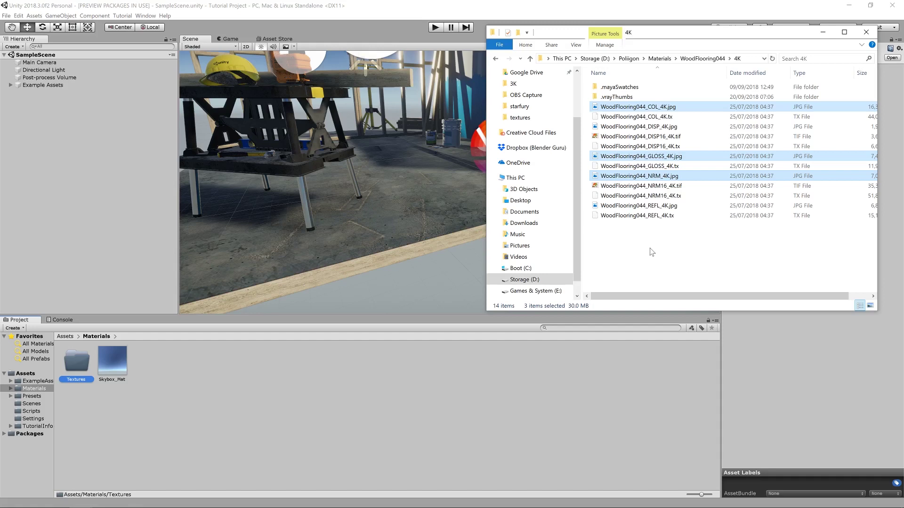
shift+click(644, 110)
drag(645, 110, 640, 232)
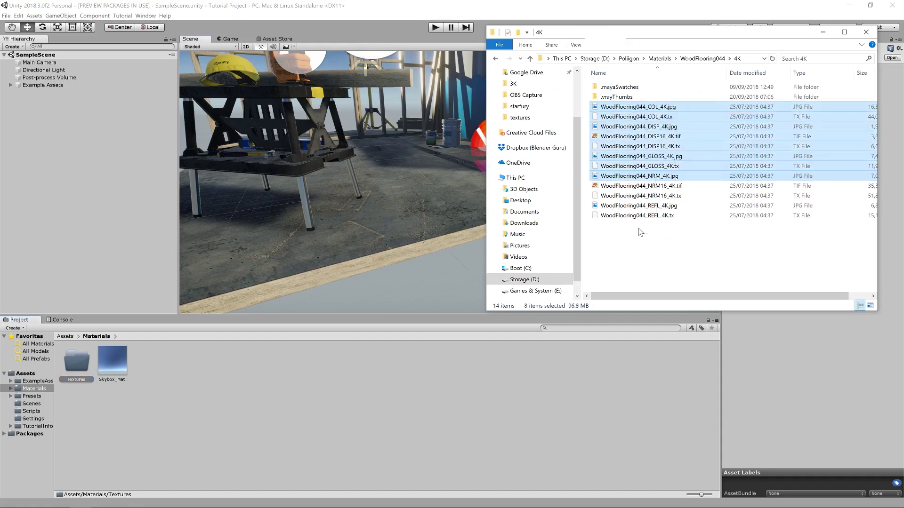
click(664, 177)
ctrl+click(667, 156)
drag(652, 109, 81, 366)
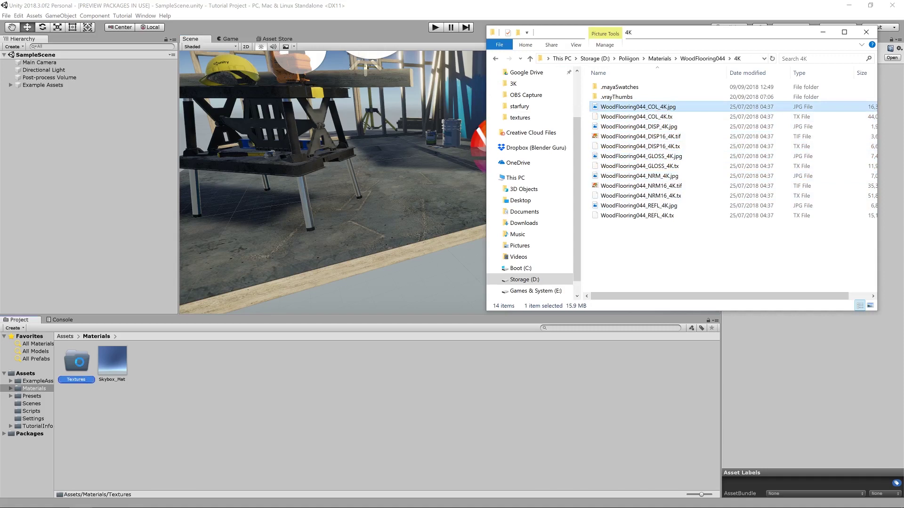
Step: Open the Textures folder and import the GLOSS_4K map into it from Explorer
click(77, 362)
double_click(76, 363)
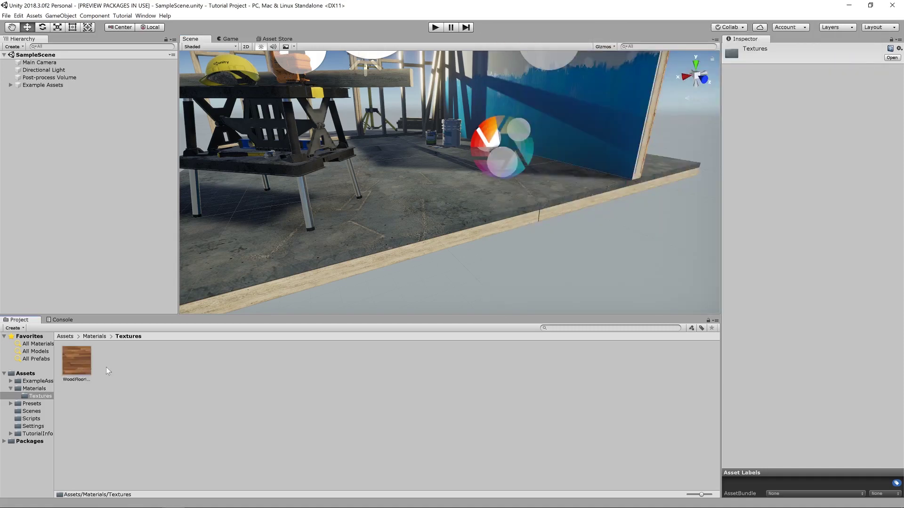
mouse_move(81, 504)
click(124, 464)
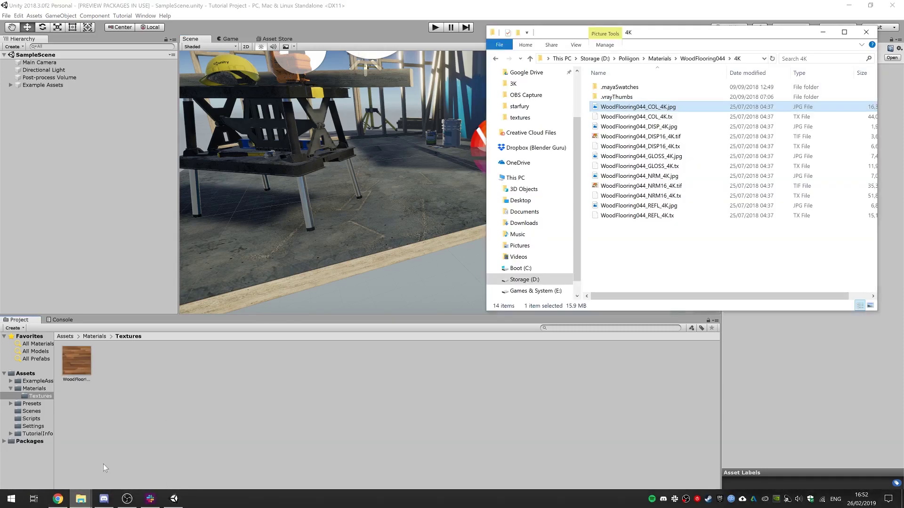
drag(654, 160, 180, 408)
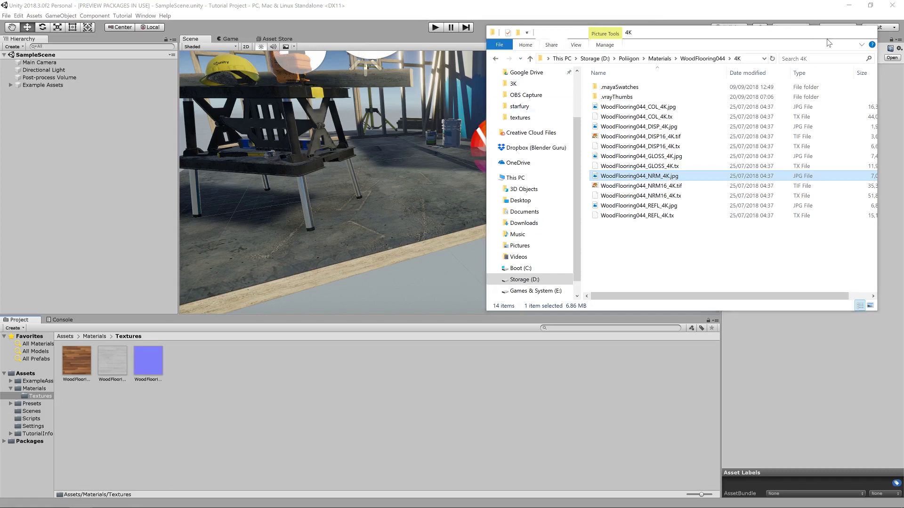
click(276, 349)
Step: Turn off sRGB on the gloss texture and apply its import settings
click(72, 365)
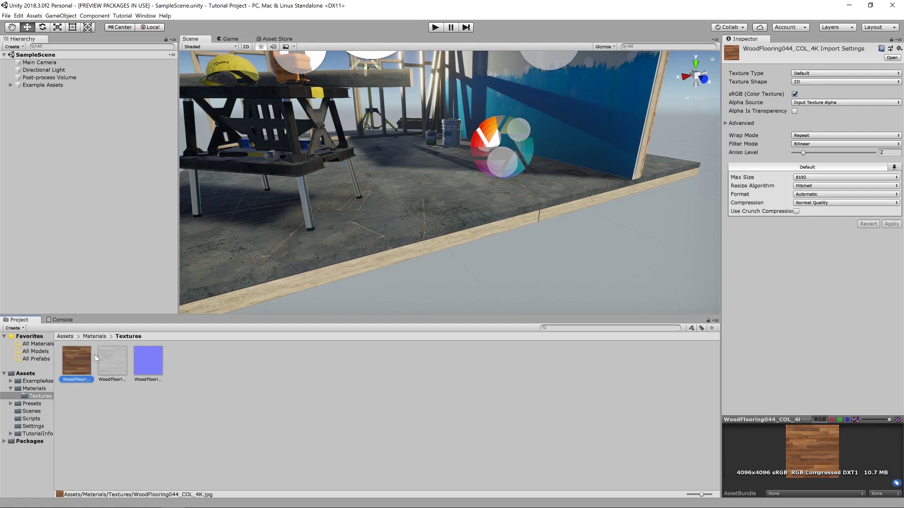
click(109, 362)
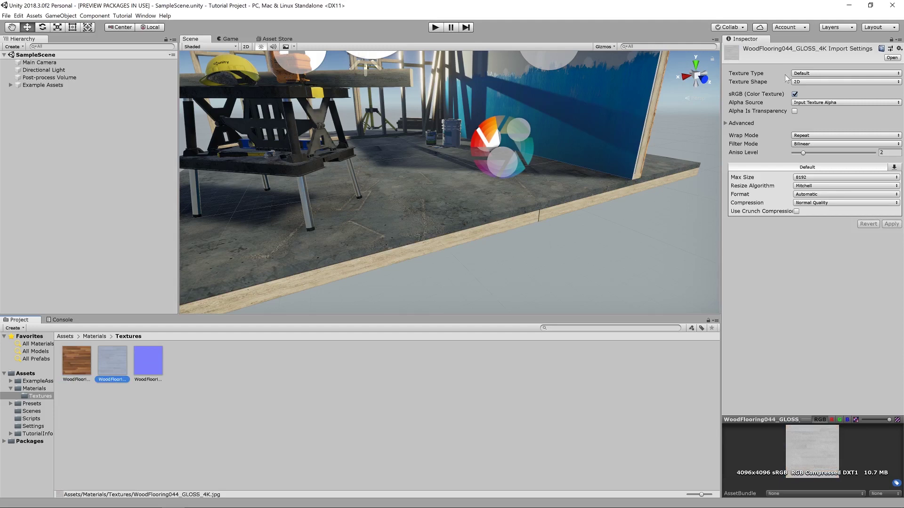
click(795, 94)
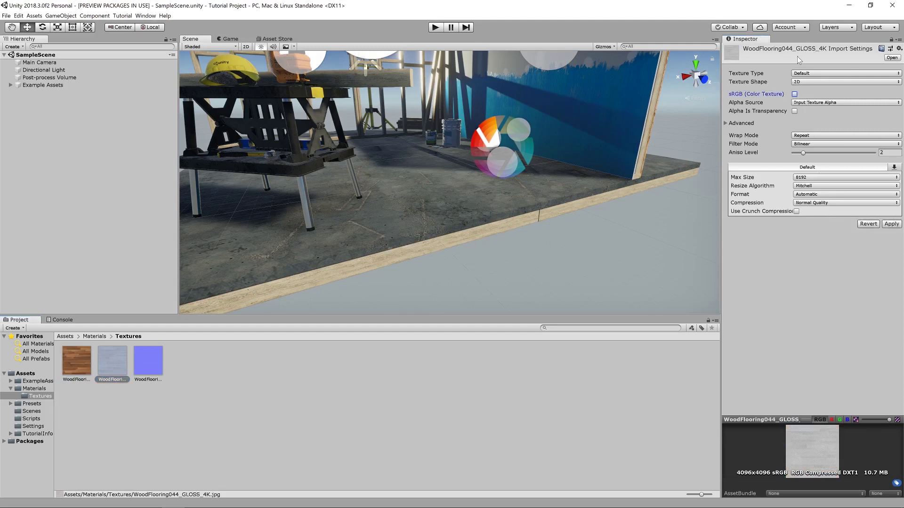
click(157, 365)
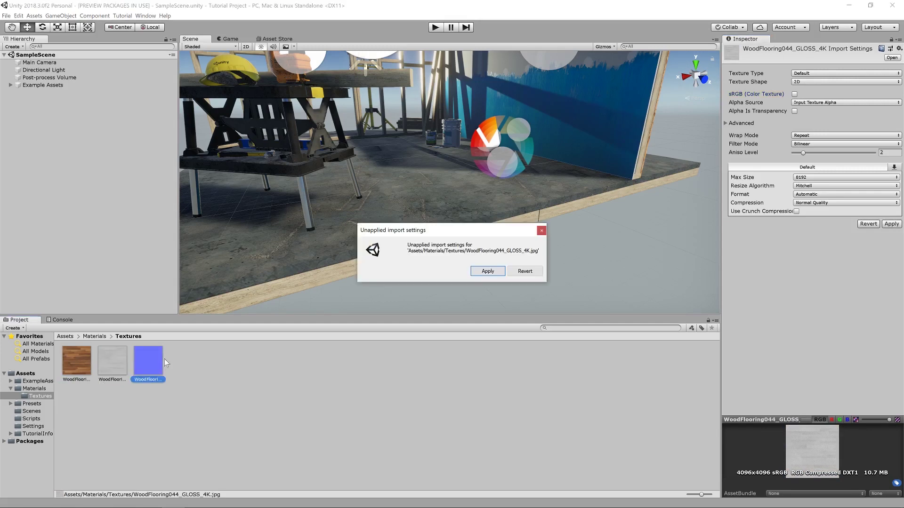
click(494, 271)
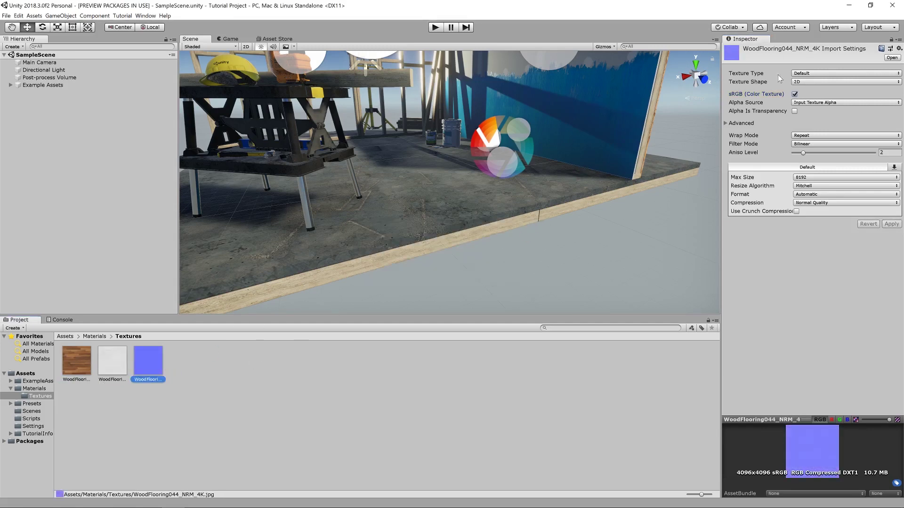
Step: Set the NRM_4K texture type to Normal map and apply the change
click(803, 73)
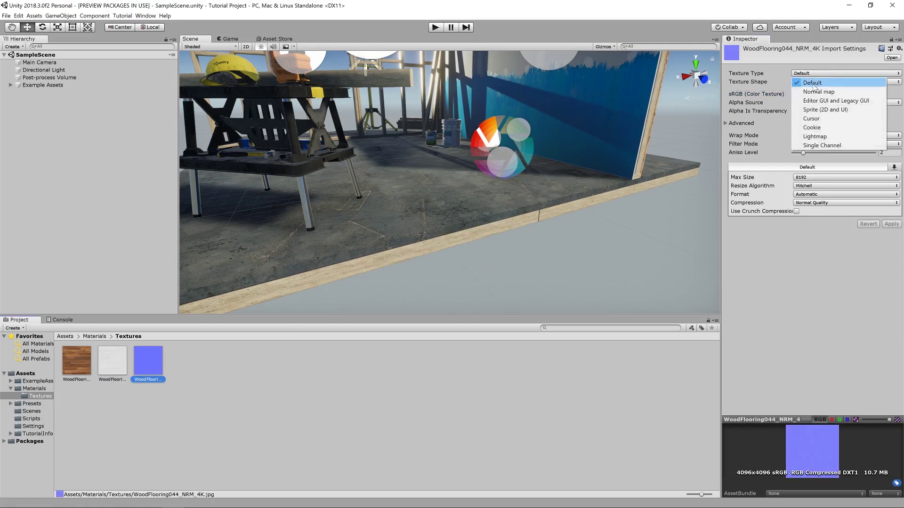
click(816, 92)
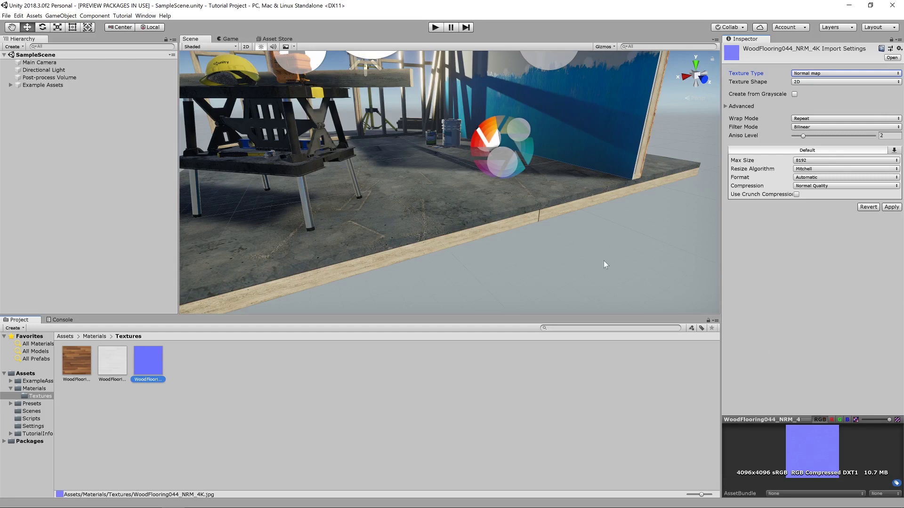
click(58, 347)
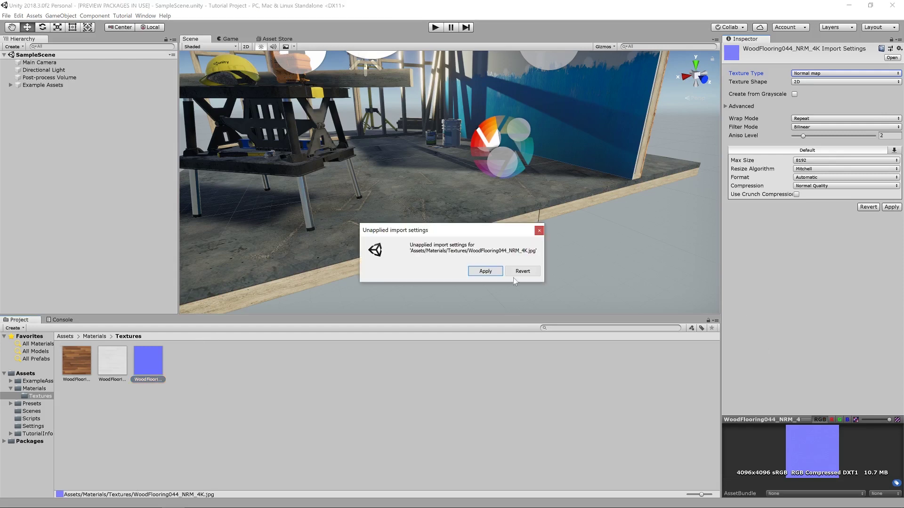
click(481, 270)
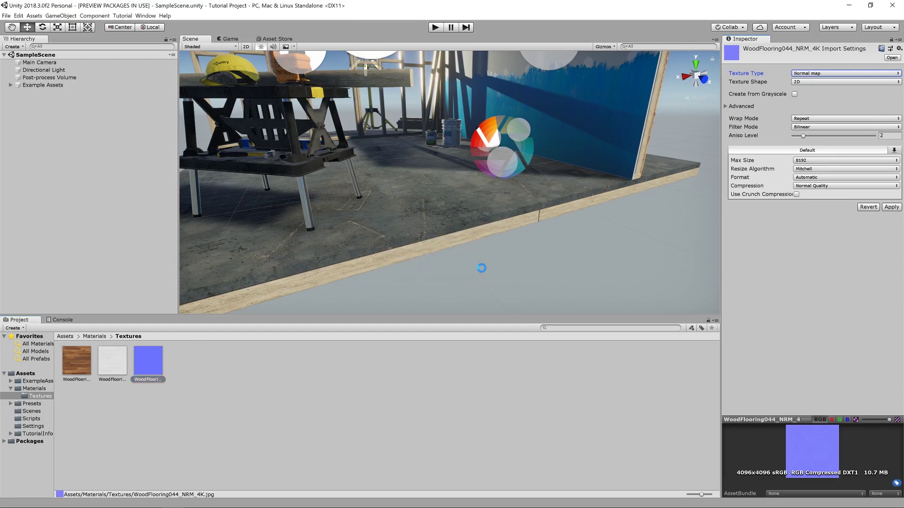
click(95, 336)
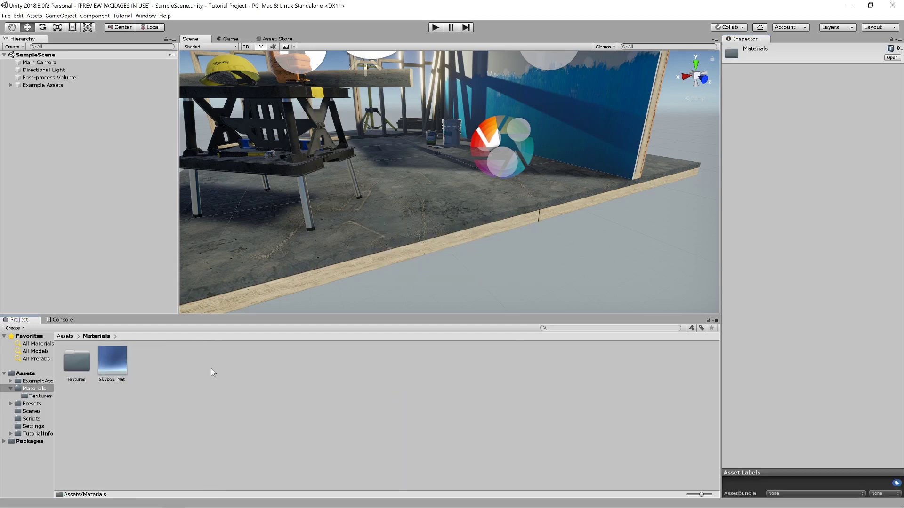
Step: Create a PBR Graph shader asset named WoodFlooring044 in Materials
right_click(157, 362)
mouse_move(252, 180)
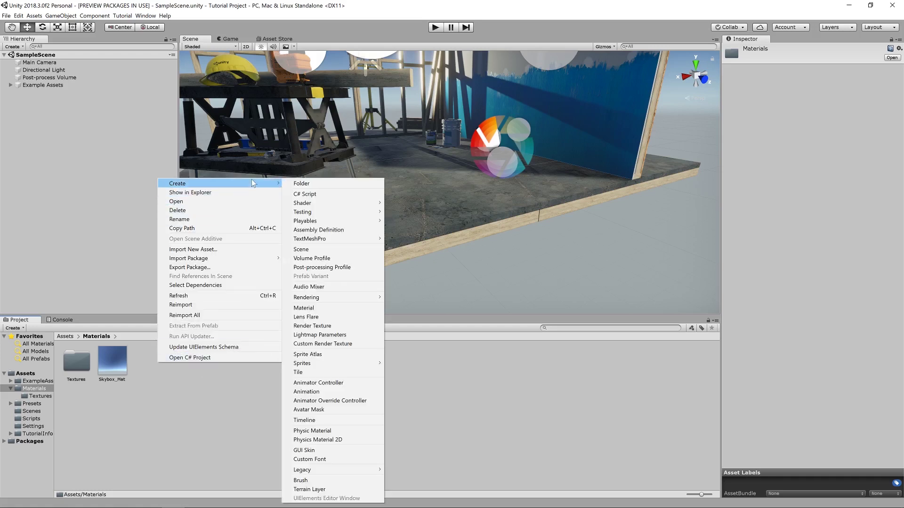
mouse_move(332, 203)
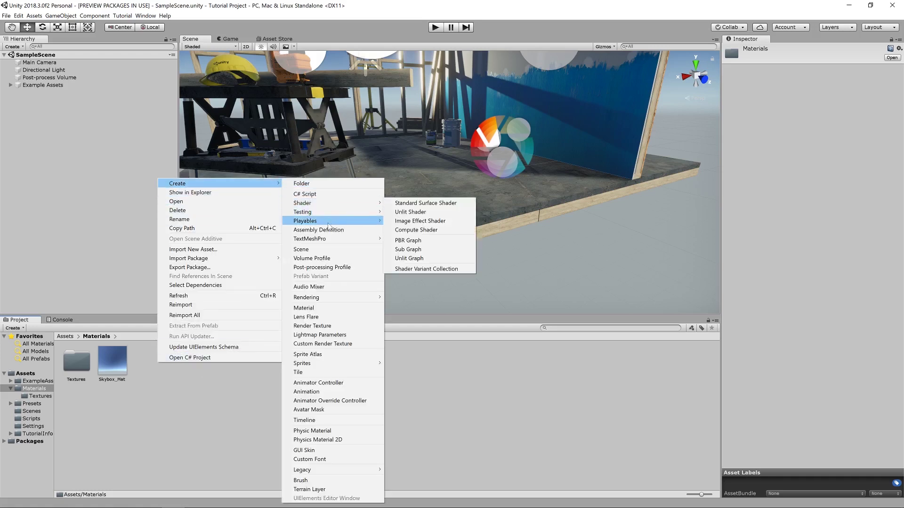
click(426, 241)
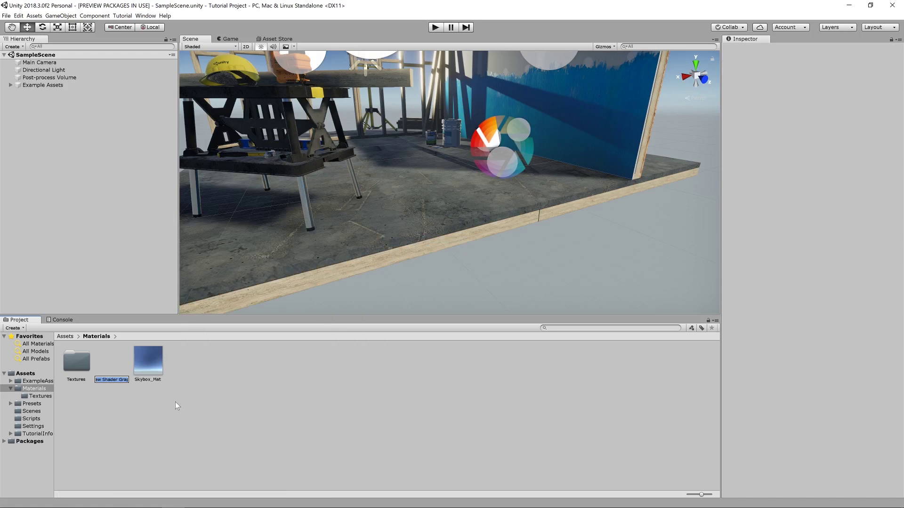
text(WoodFlooring044)
key(Return)
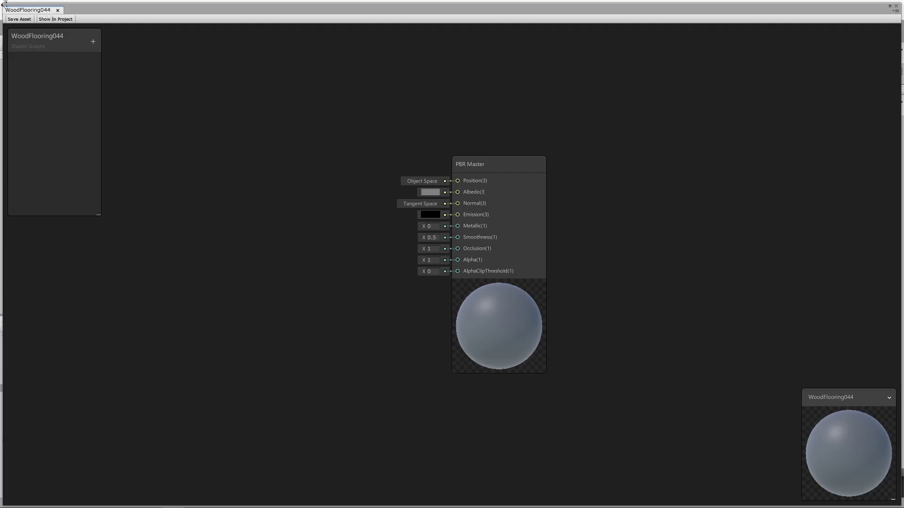
Step: Resize and reposition the Shader Graph window and move the PBR Master node up-left
drag(4, 4, 288, 145)
drag(386, 148, 198, 26)
drag(588, 183, 529, 89)
drag(382, 27, 469, 20)
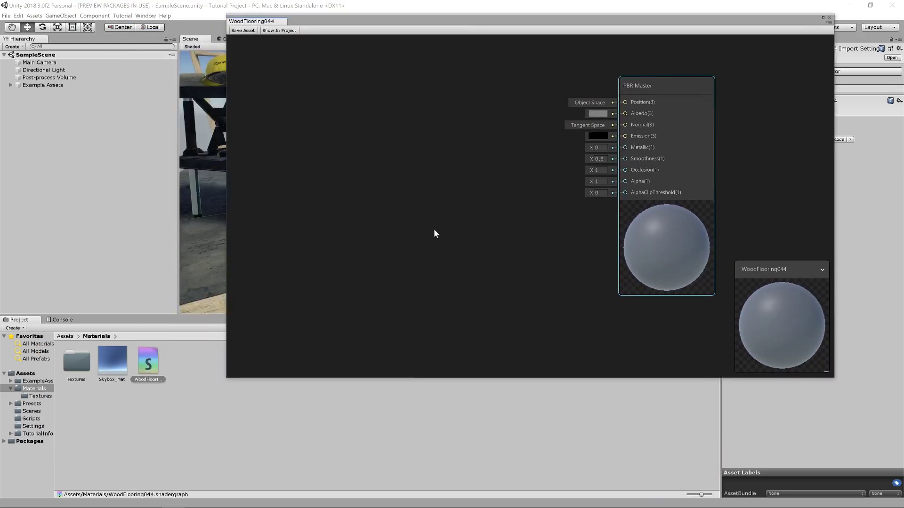
drag(307, 20, 292, 24)
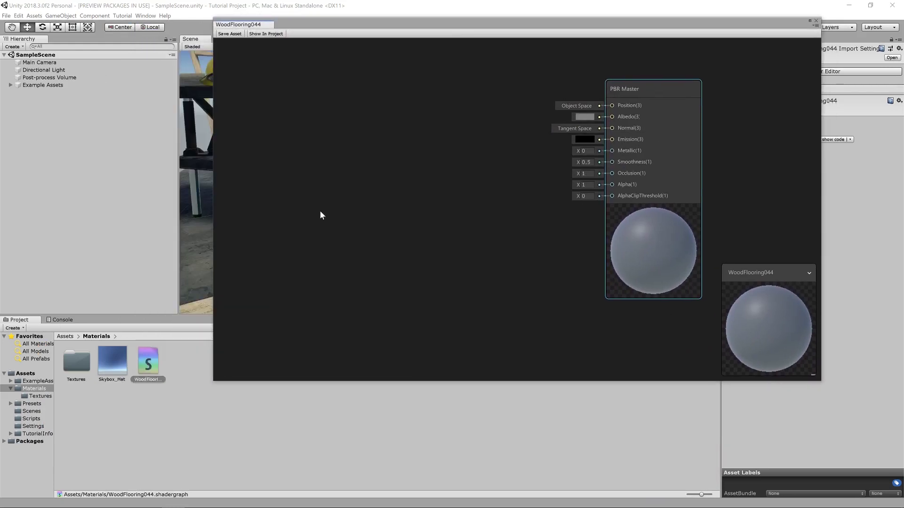
Step: Add the wood colour and gloss textures from Textures as two Sample Texture 2D nodes
double_click(78, 372)
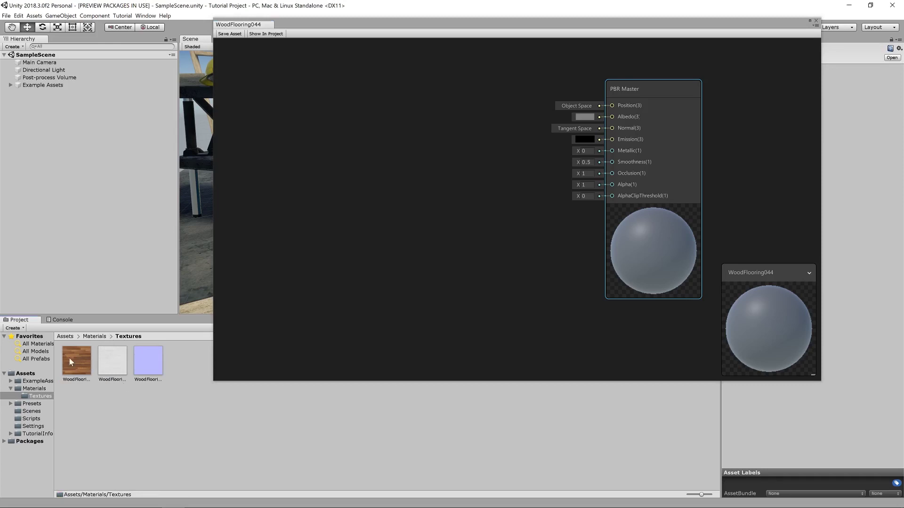
drag(77, 366, 353, 78)
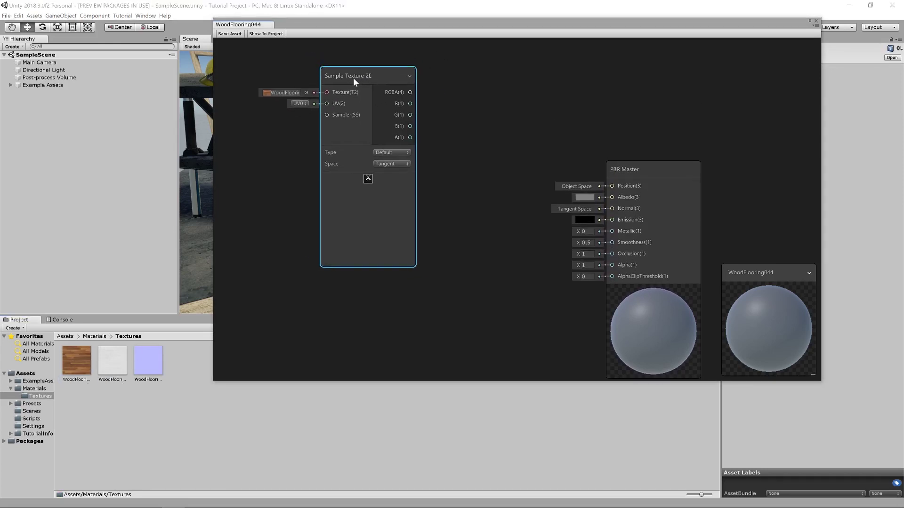
scroll(457, 247, down, 5)
scroll(457, 248, up, 3)
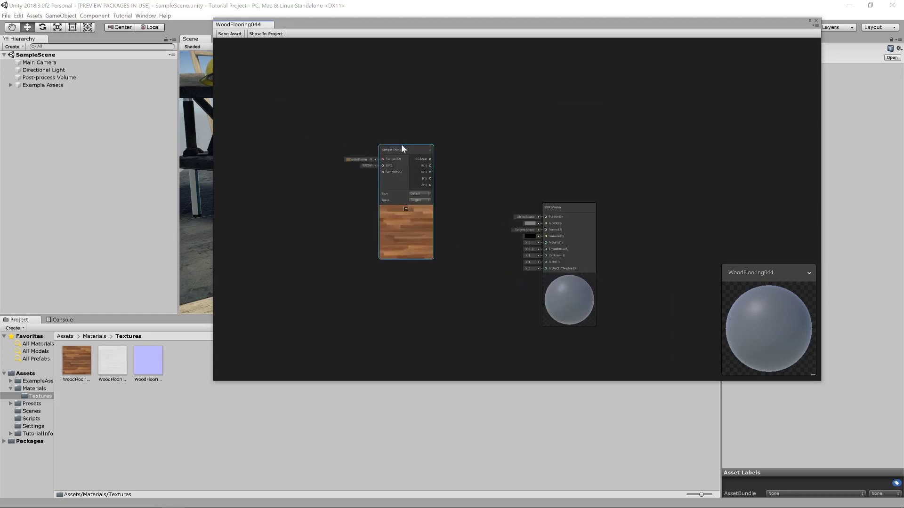
drag(403, 147, 352, 76)
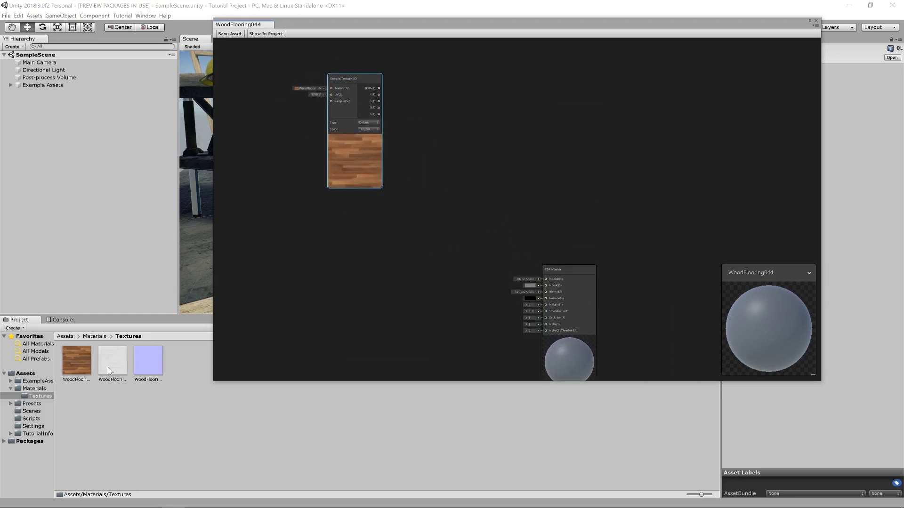
drag(109, 367, 347, 201)
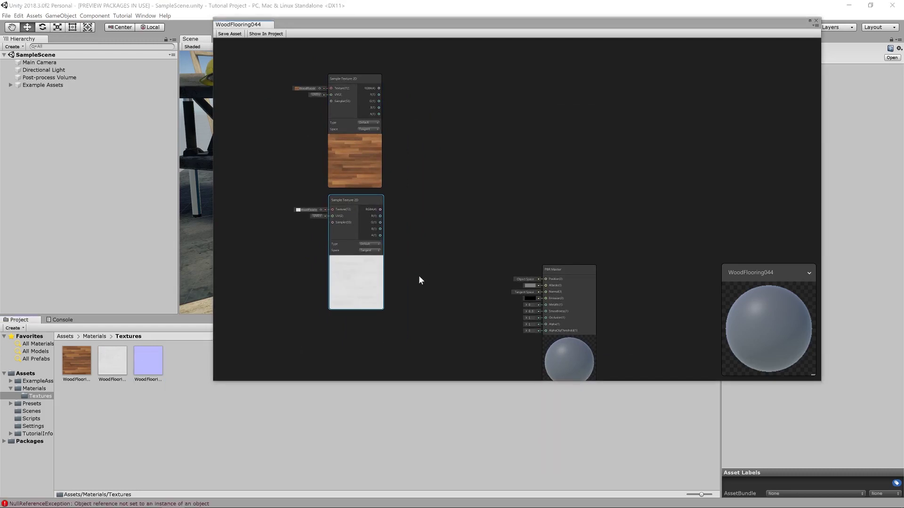
scroll(414, 268, up, 3)
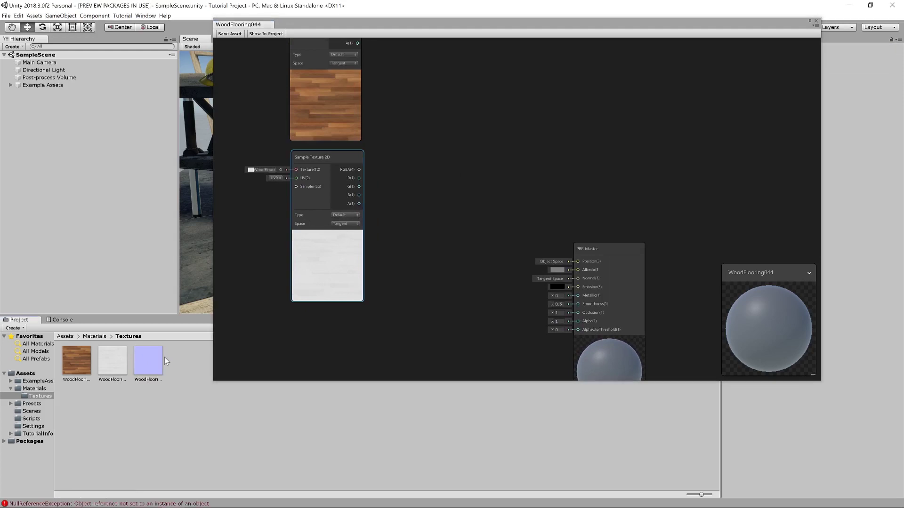
Step: Reimport the NRM_4K texture as Default type with sRGB turned off
drag(471, 24, 360, 17)
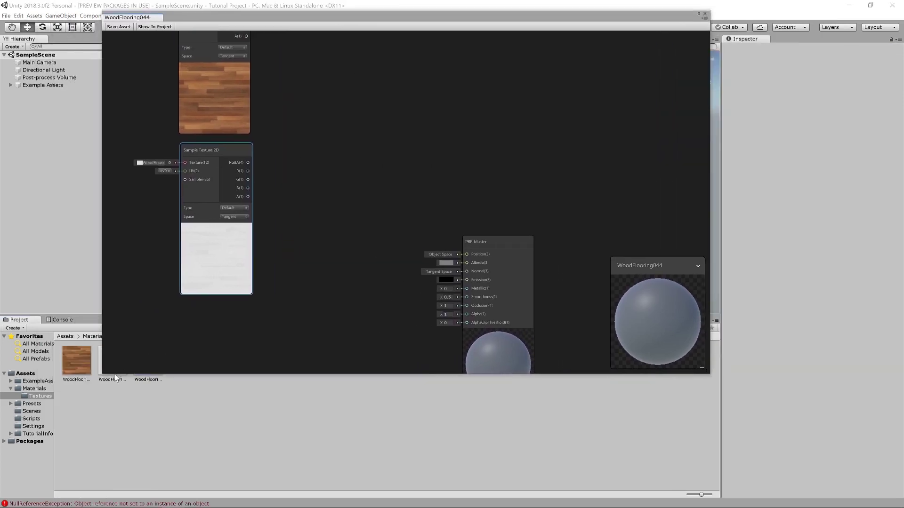
click(148, 378)
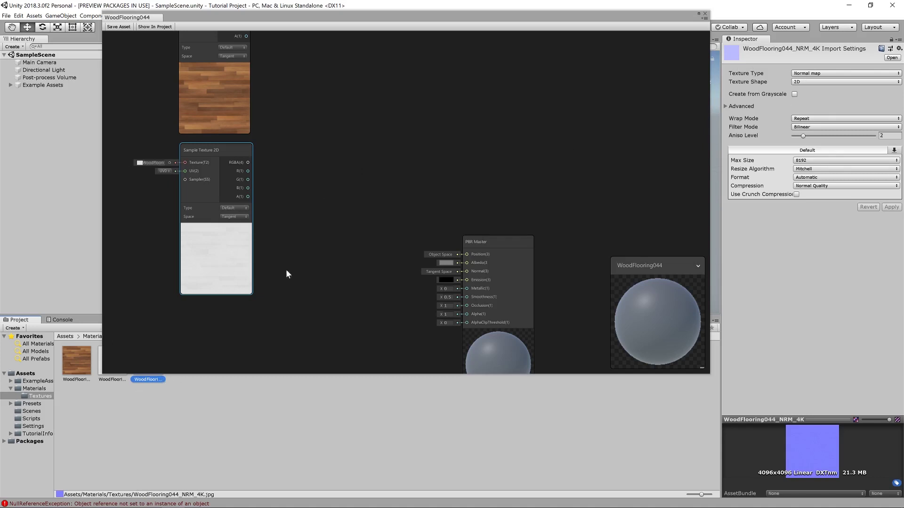
click(823, 75)
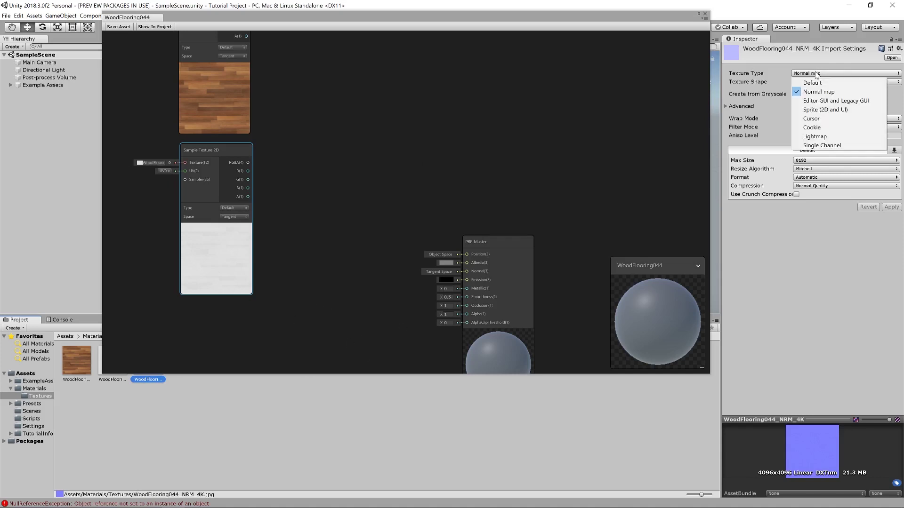
click(829, 79)
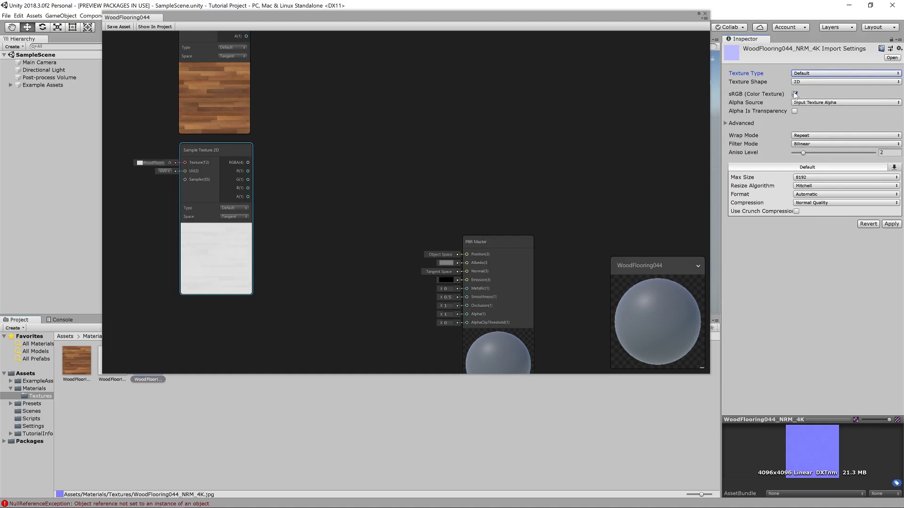
click(795, 93)
click(405, 426)
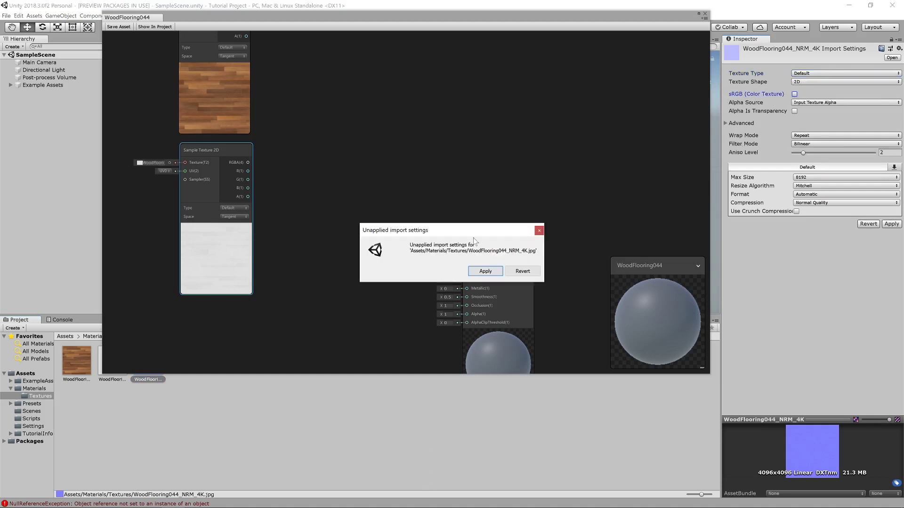
click(495, 273)
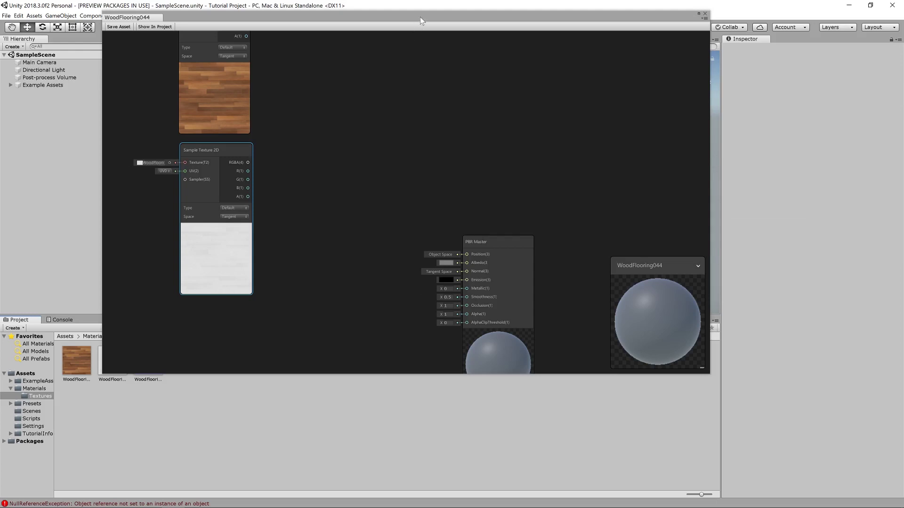
Step: Add the normal texture as a third sampler node and frame all nodes
drag(420, 17, 501, 16)
drag(146, 351, 302, 301)
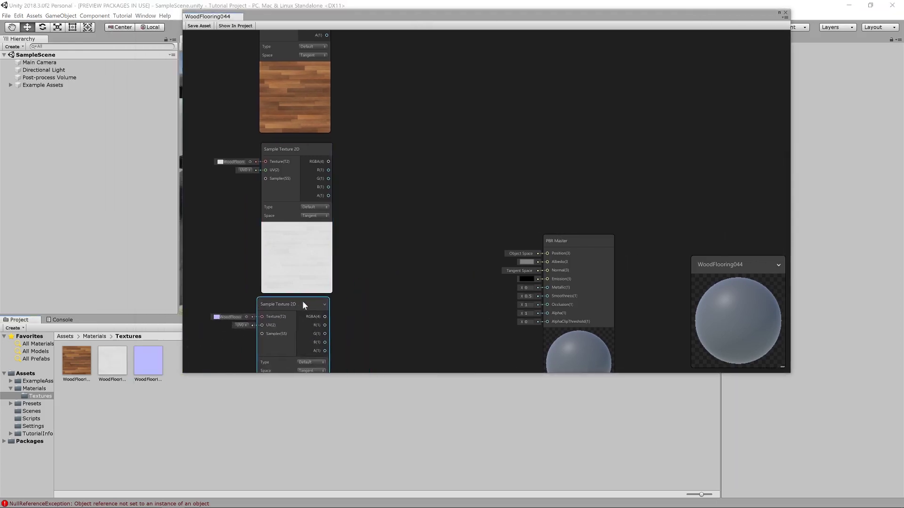
key(a)
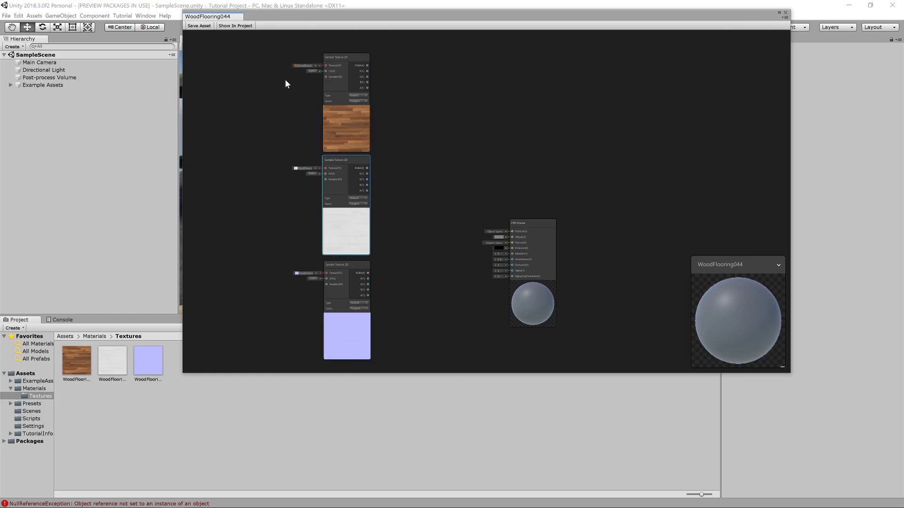
Step: Add a Tiling And Offset node from the UV category and wire it to the samplers' UV inputs
key(space)
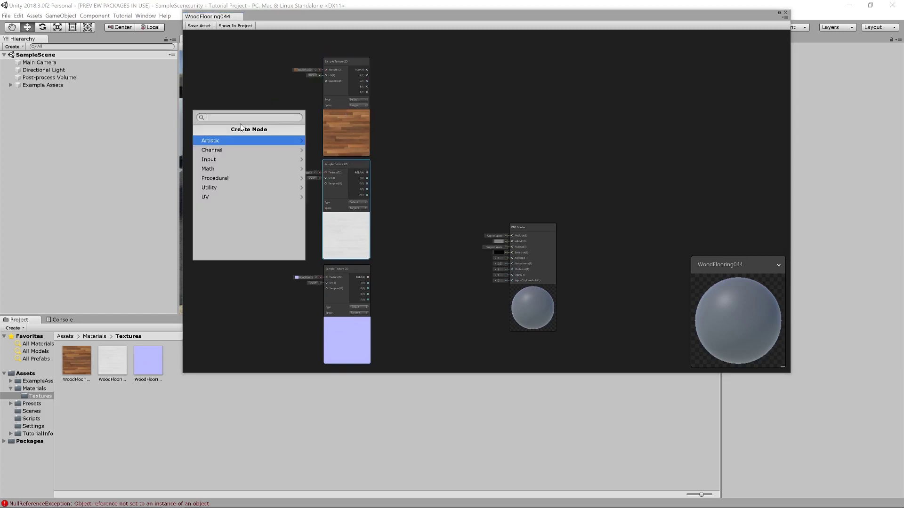
key(Escape)
click(332, 61)
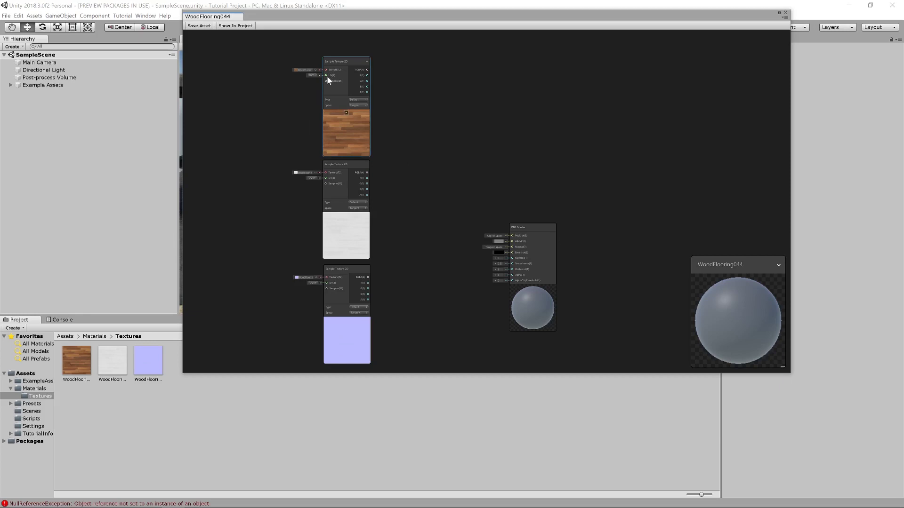
drag(326, 75, 254, 157)
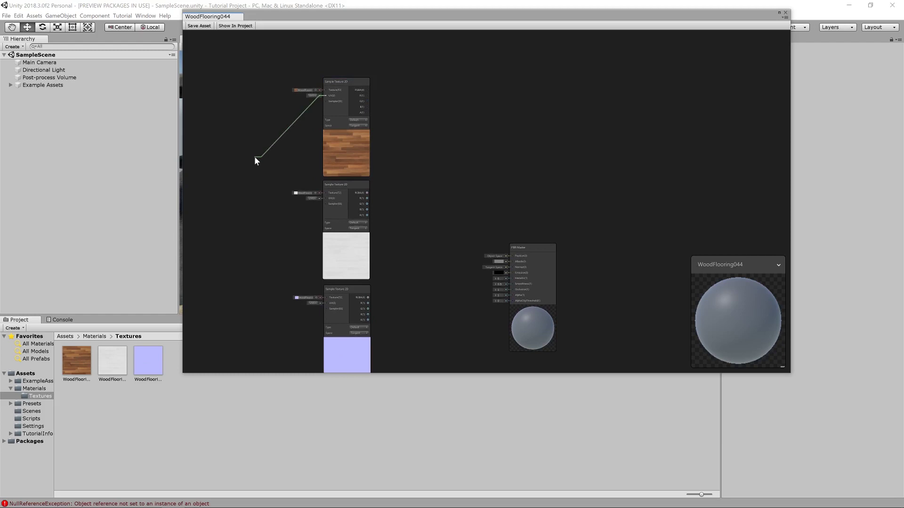
mouse_move(254, 158)
mouse_down()
mouse_move(291, 105)
mouse_move(307, 115)
mouse_move(250, 165)
mouse_up()
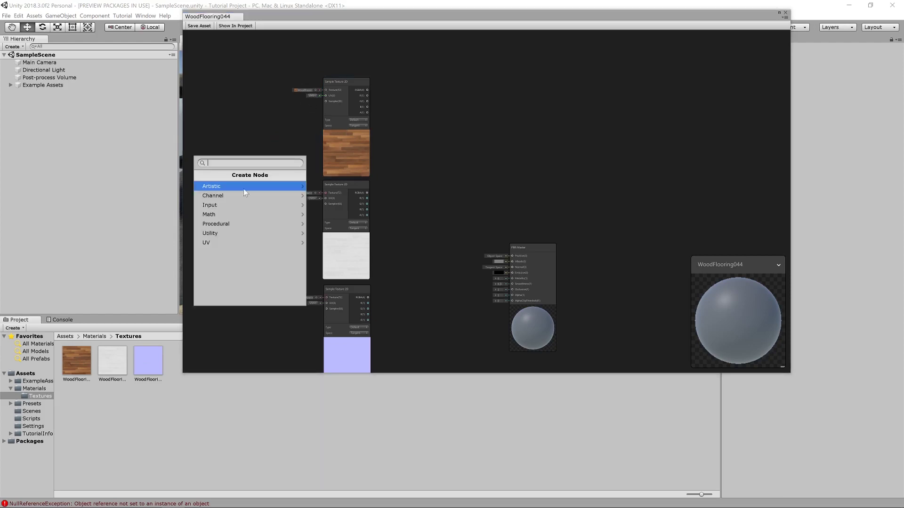
click(225, 243)
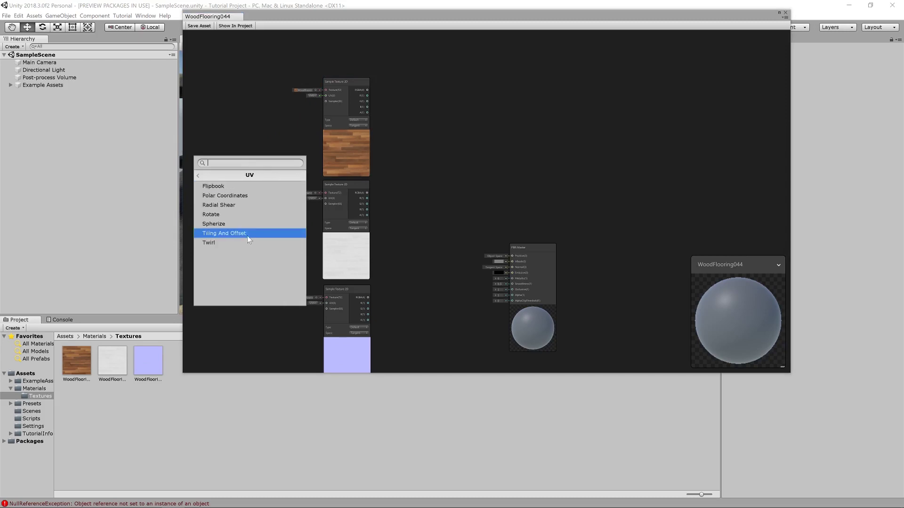
click(272, 235)
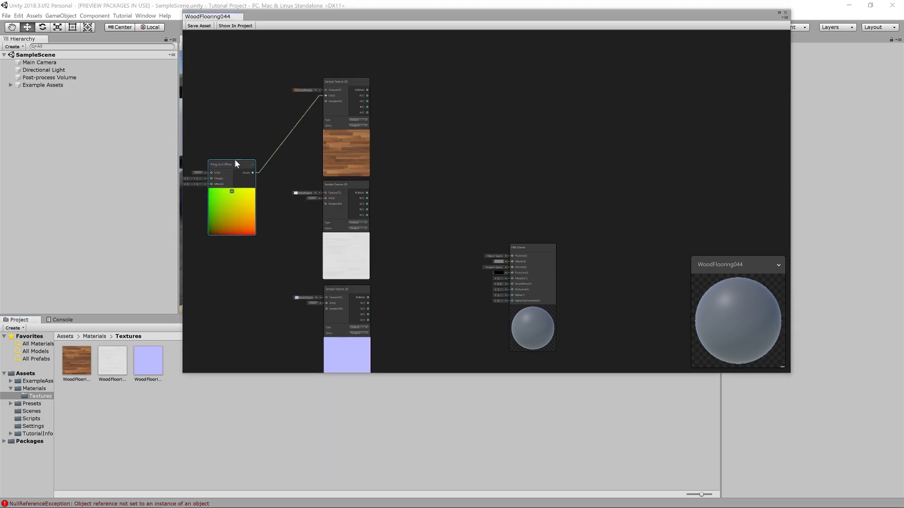
drag(235, 159, 345, 200)
drag(265, 145, 351, 287)
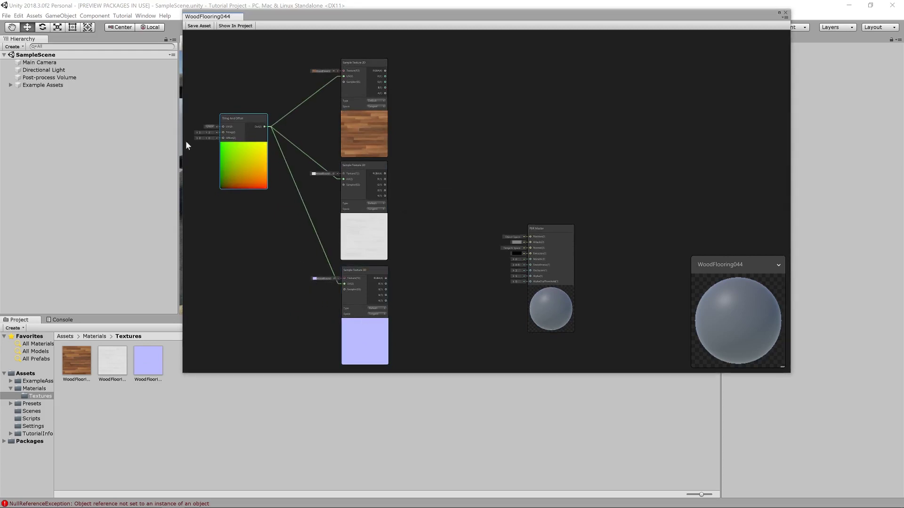
Step: Reposition the Shader Graph window and move PBR Master closer to the texture samplers
drag(305, 18, 309, 202)
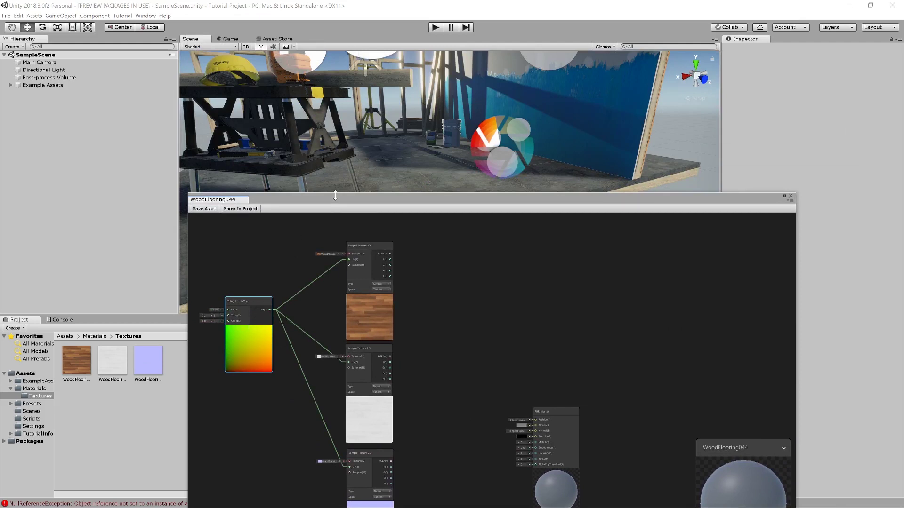
drag(389, 198, 289, 64)
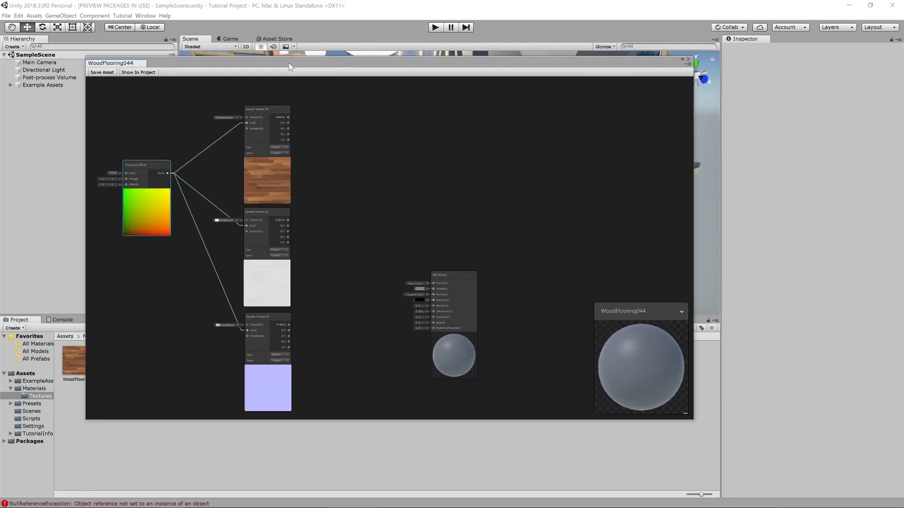
click(446, 275)
drag(446, 275, 467, 176)
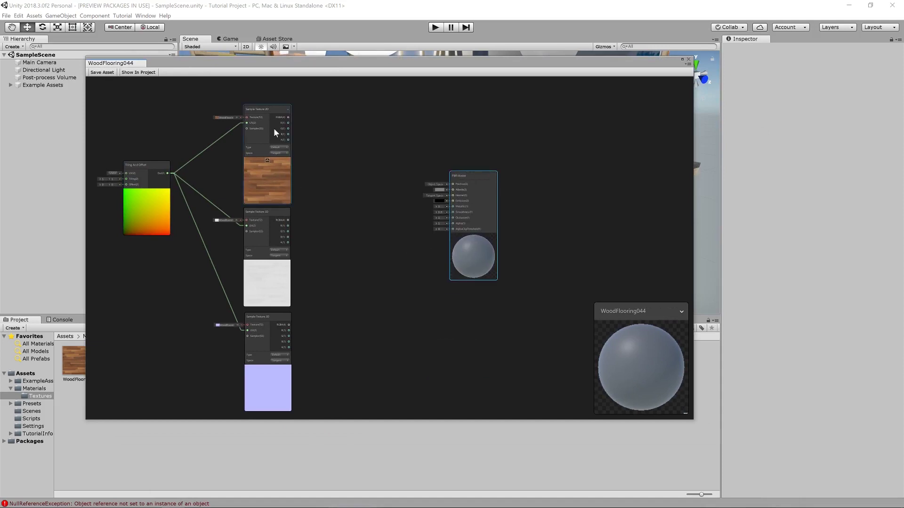
Step: Connect the wood colour sampler's output to PBR Master's Albedo
drag(270, 109, 272, 157)
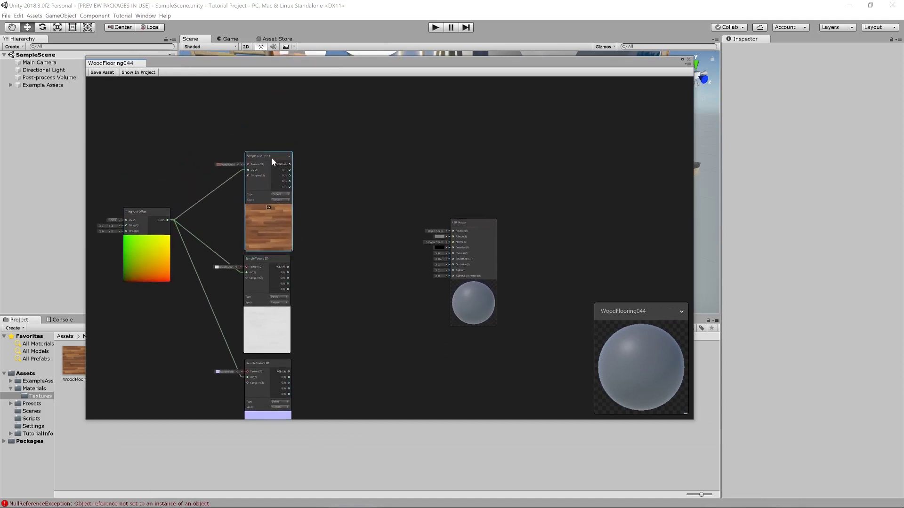
drag(470, 222, 477, 213)
click(277, 156)
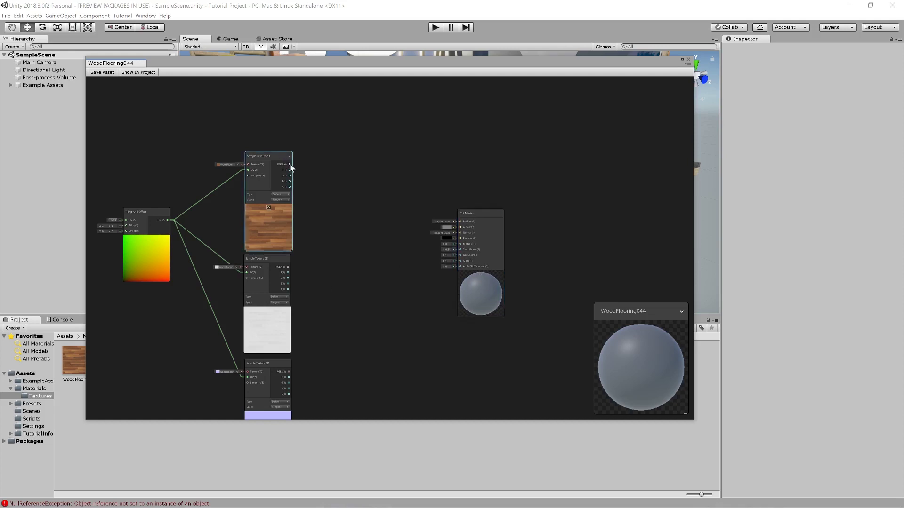
drag(297, 165, 434, 228)
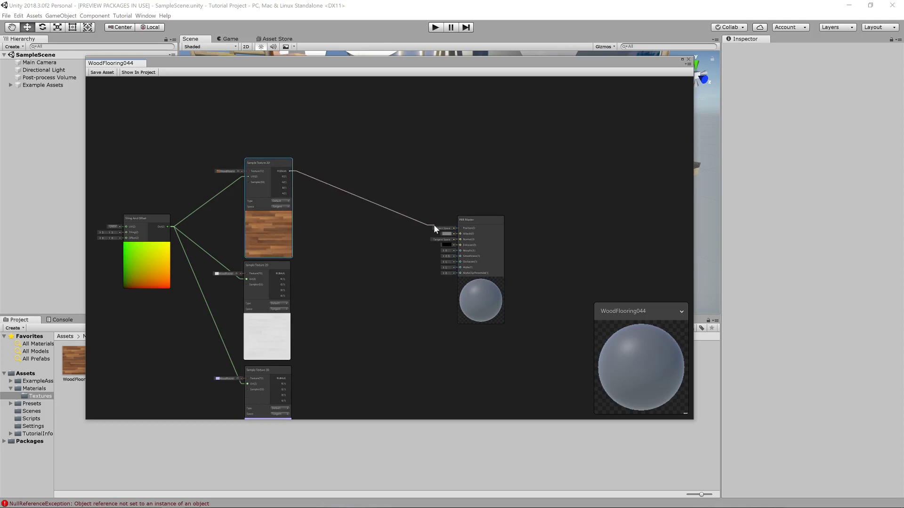
drag(434, 226, 434, 226)
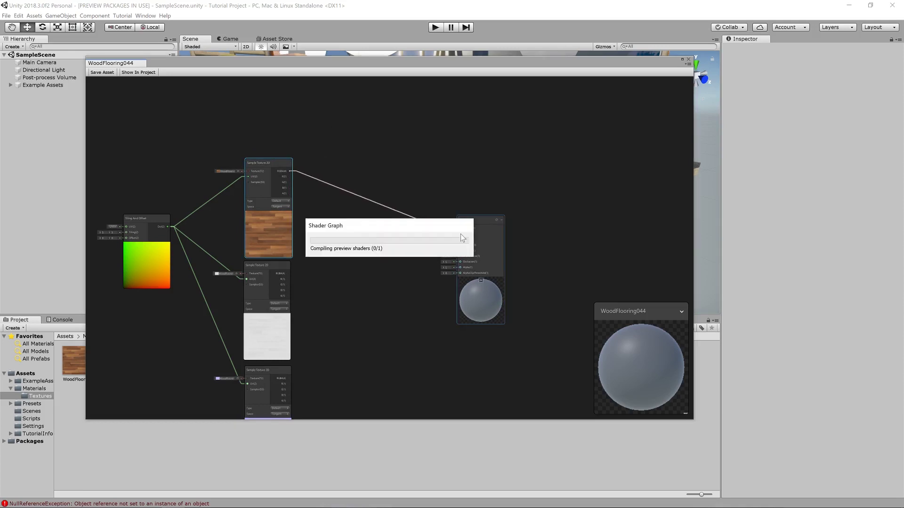
key(a)
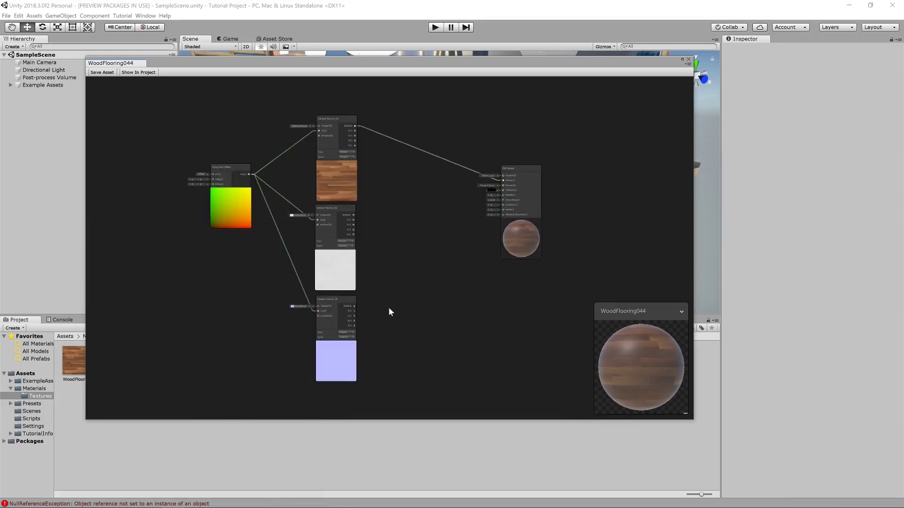
Step: Wire the normal map into Normal and the gloss map into Smoothness, then tidy Tiling And Offset
scroll(389, 307, up, 2)
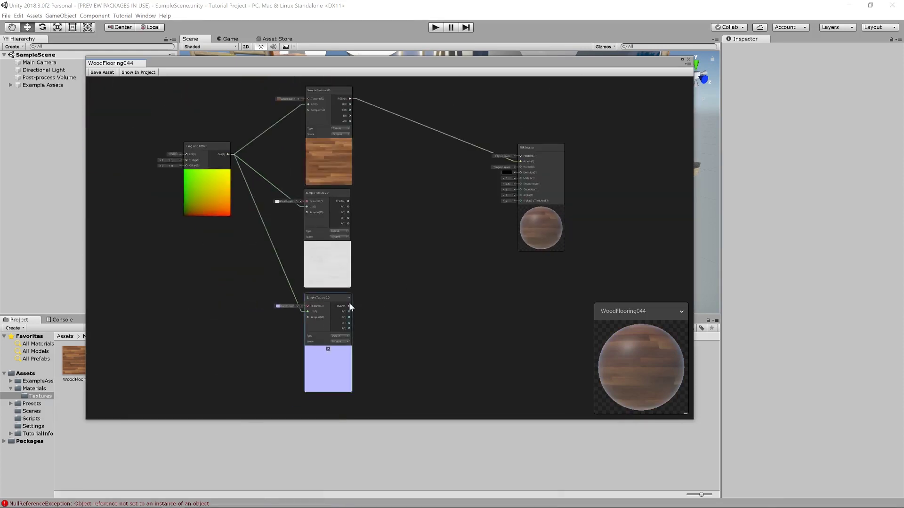
drag(350, 307, 520, 169)
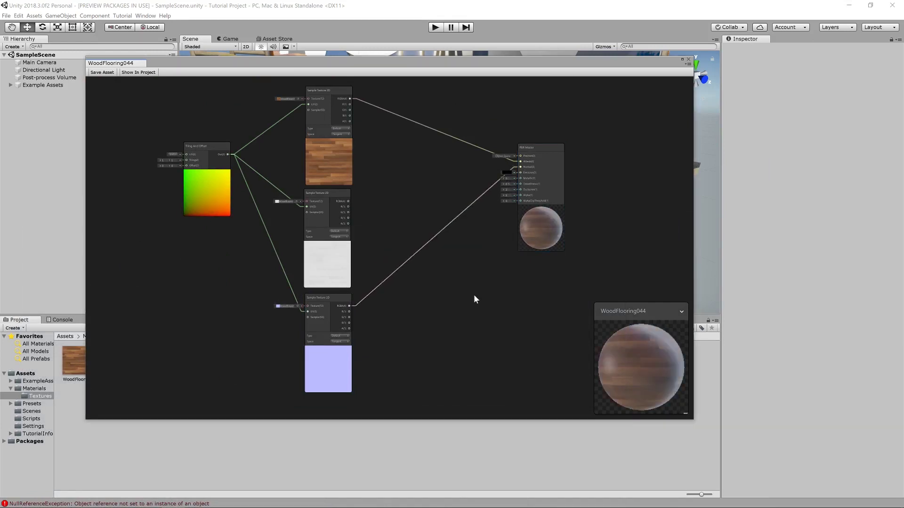
drag(541, 147, 601, 159)
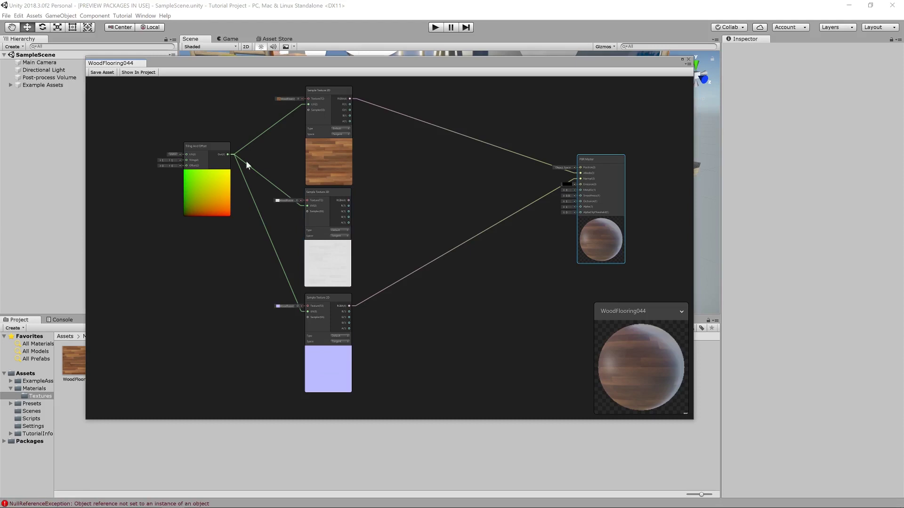
click(327, 194)
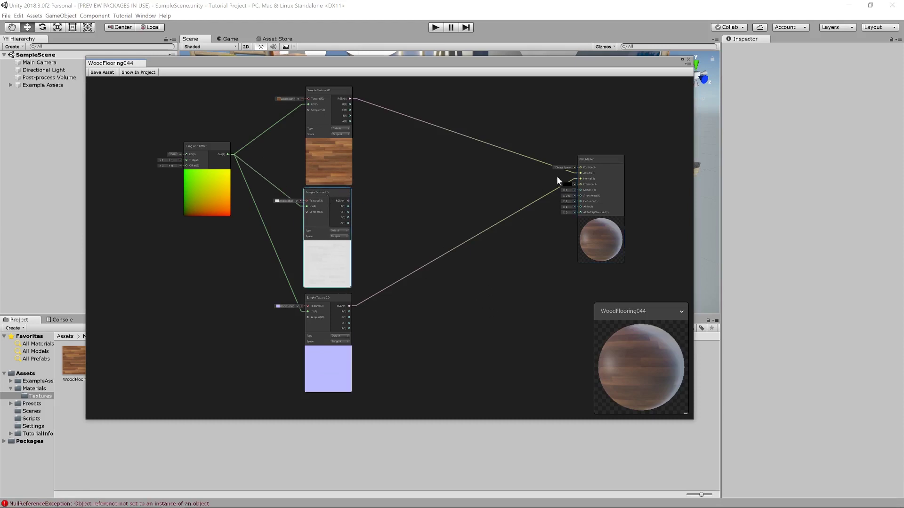
drag(348, 201, 580, 194)
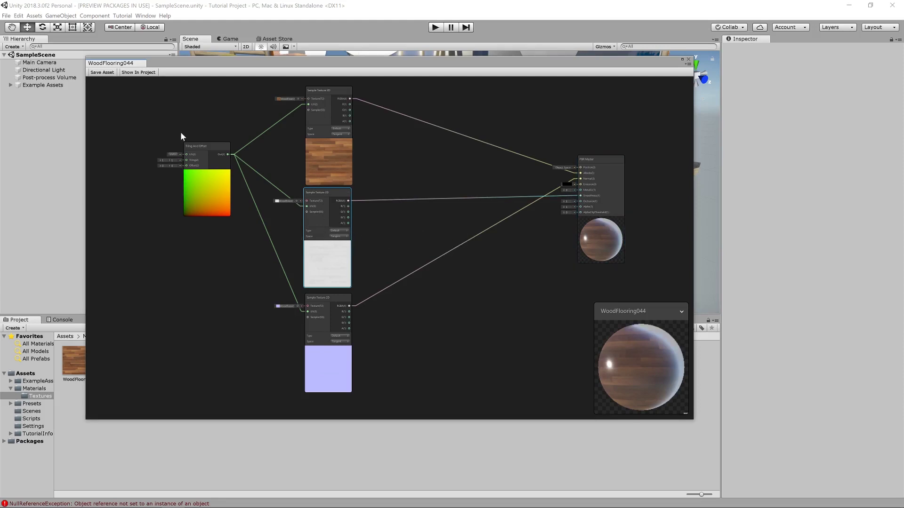
drag(197, 146, 173, 149)
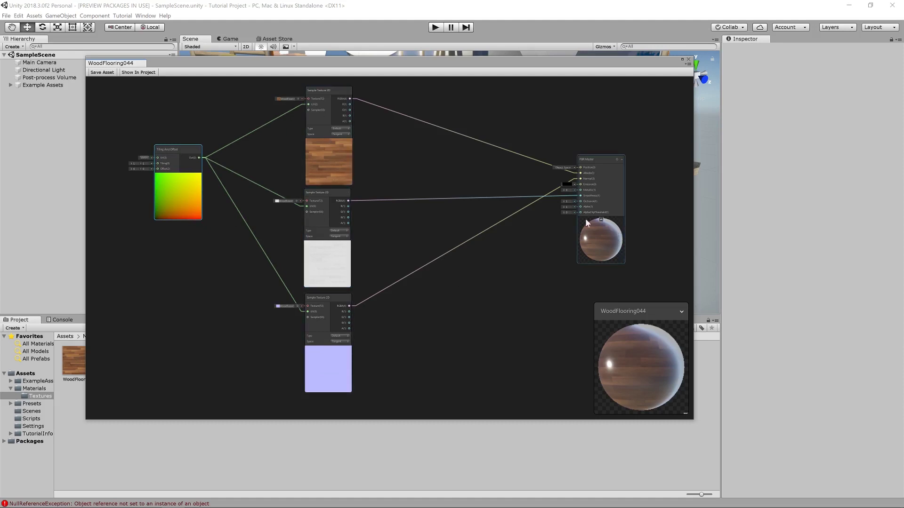
Step: Save the shader graph and pick the WoodFlooring044 shader asset in the Materials folder
click(689, 59)
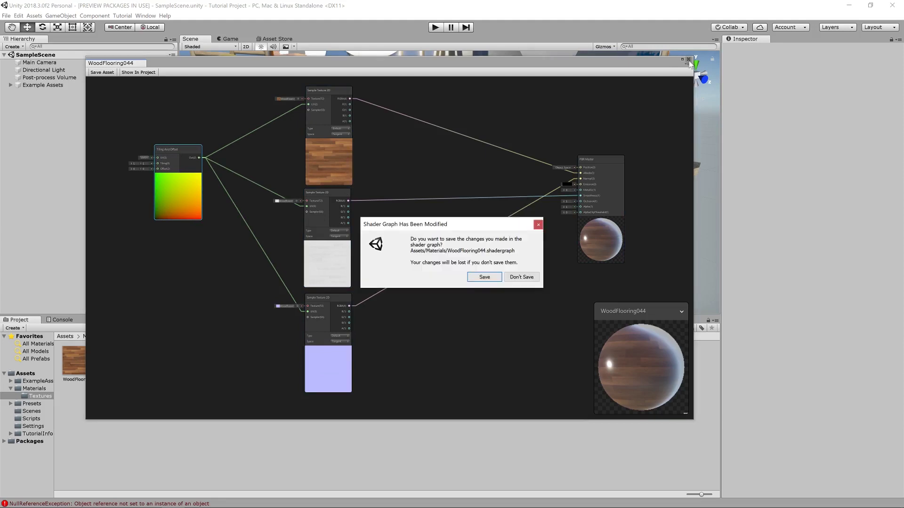
click(484, 278)
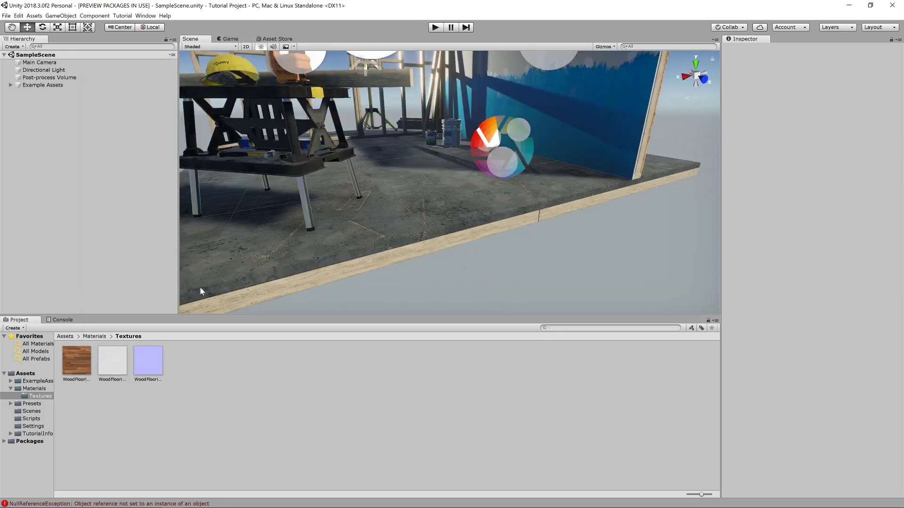
click(90, 337)
click(148, 370)
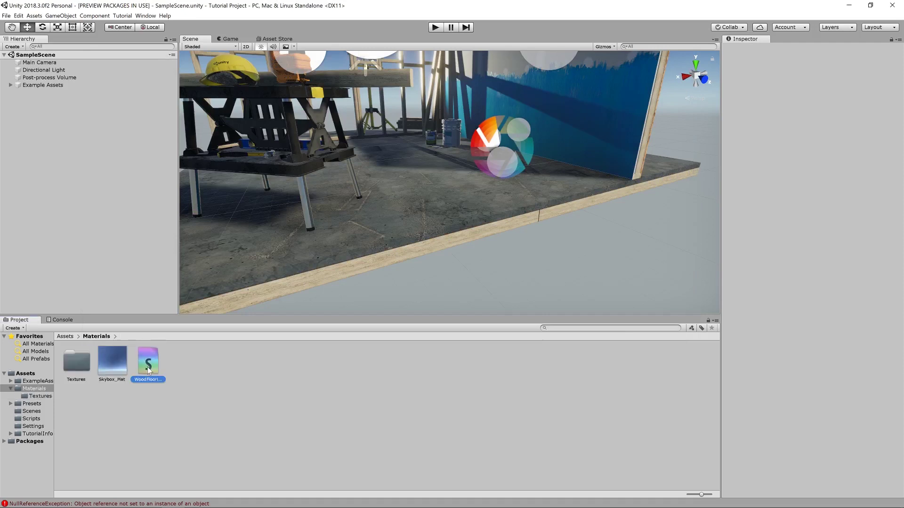
Step: Select the Ground floor and assign the WoodFlooring044 shader to its Ground_Mat material
click(423, 235)
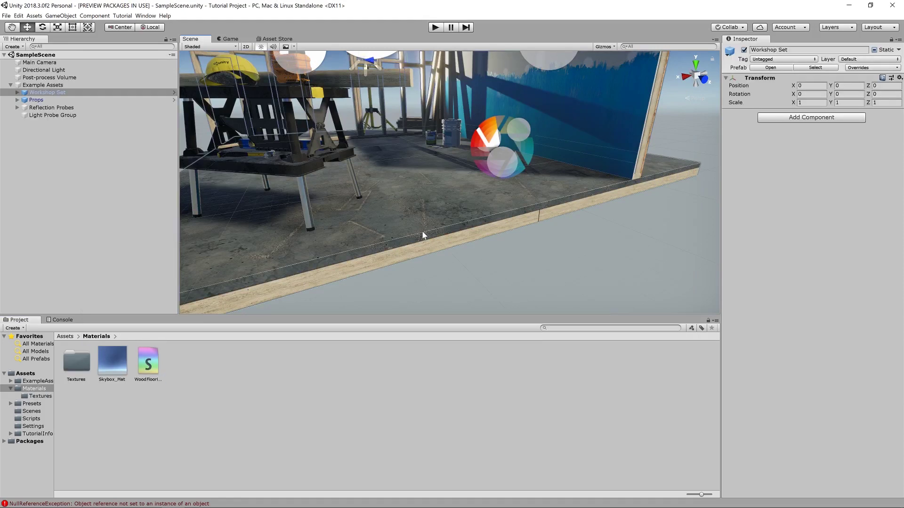
click(427, 231)
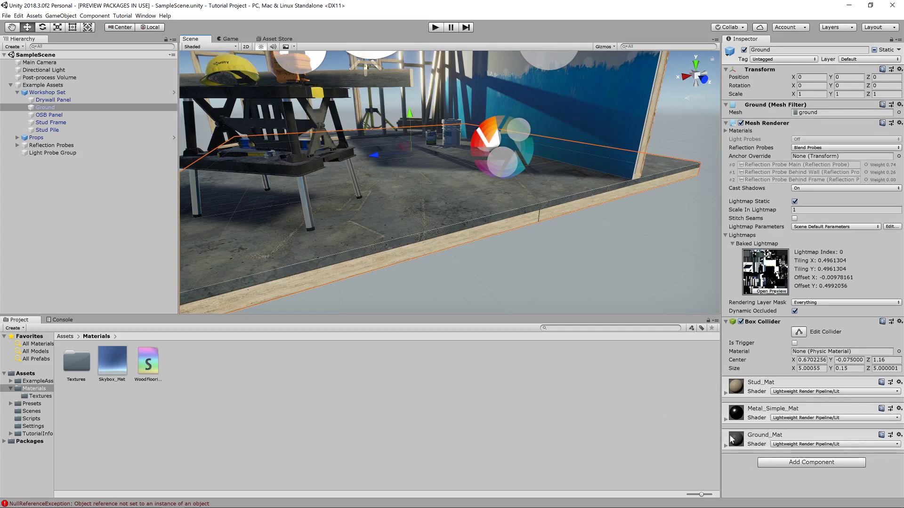
drag(156, 363, 737, 449)
drag(741, 447, 738, 442)
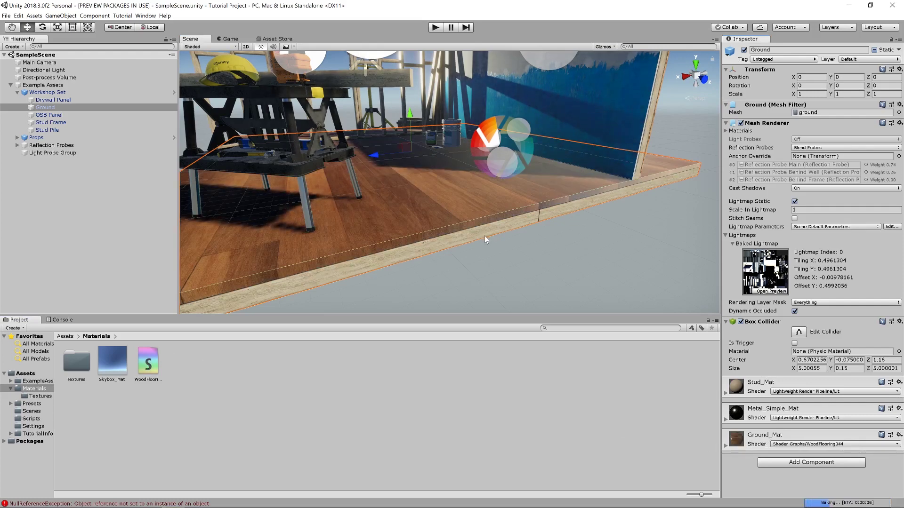
alt+drag(559, 242, 598, 247)
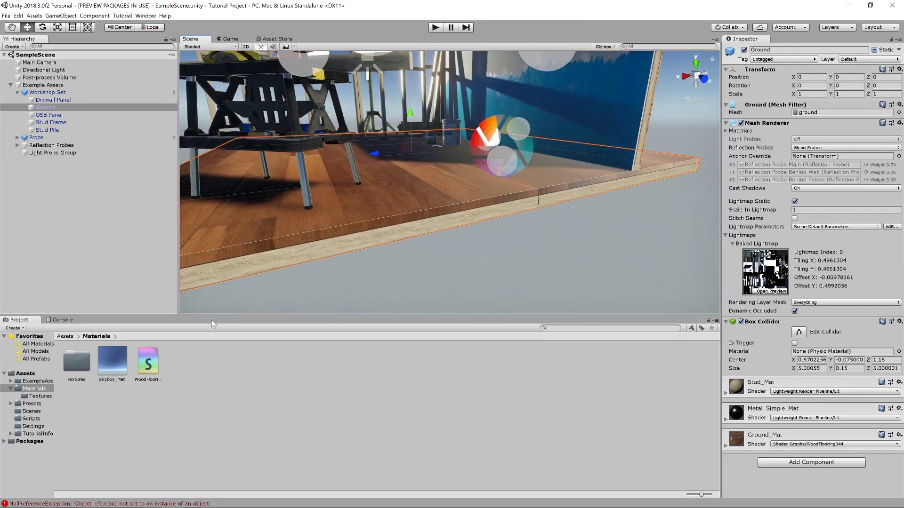
Step: Reopen the WoodFlooring044 shader graph beside the scene and try a Tiling X of 2
double_click(152, 363)
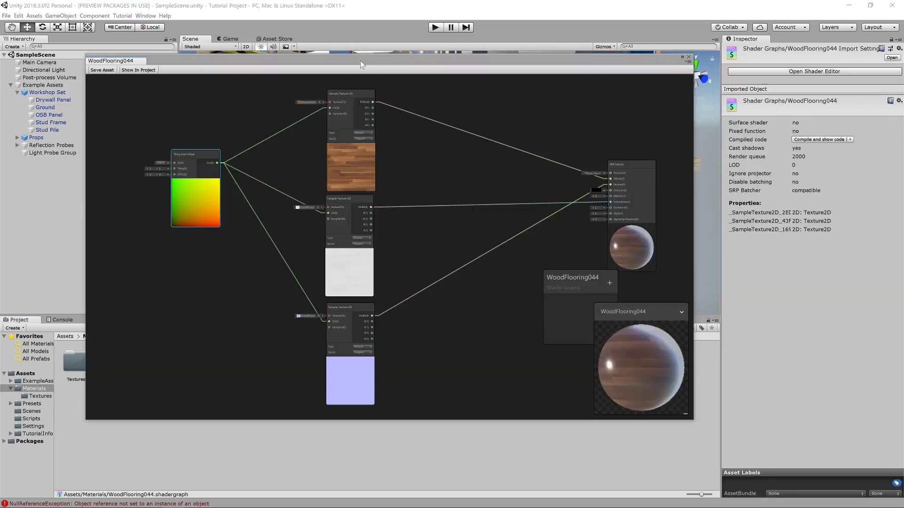
drag(360, 60, 729, 153)
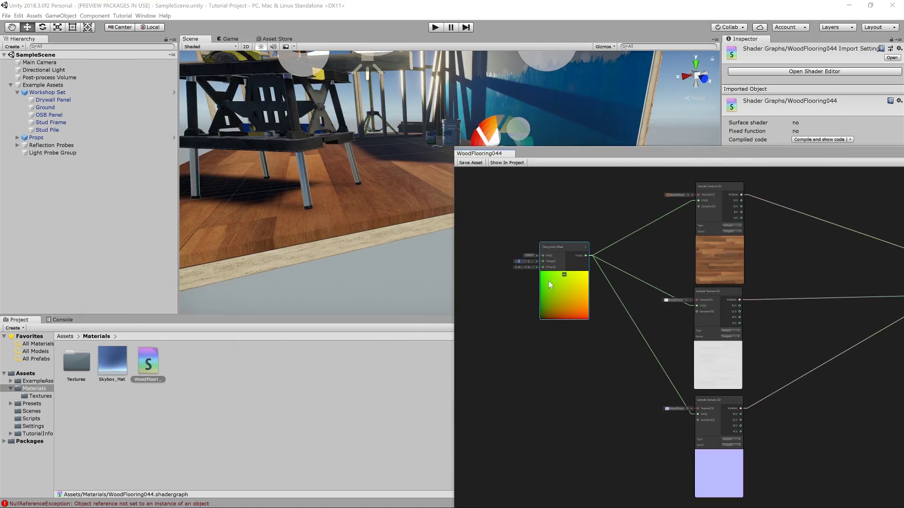
text(2)
key(Tab)
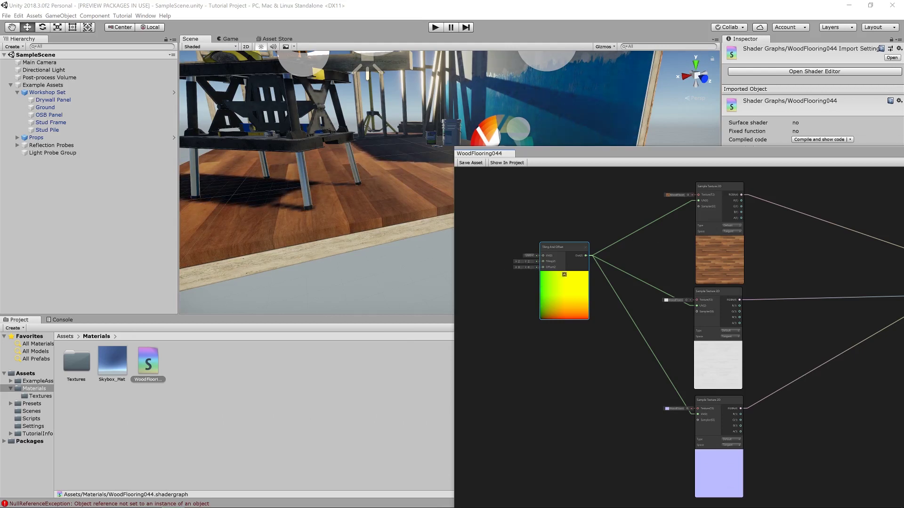
Step: Set the Tiling And Offset tiling to 1 by 1, check the floor, and close the graph
text(1)
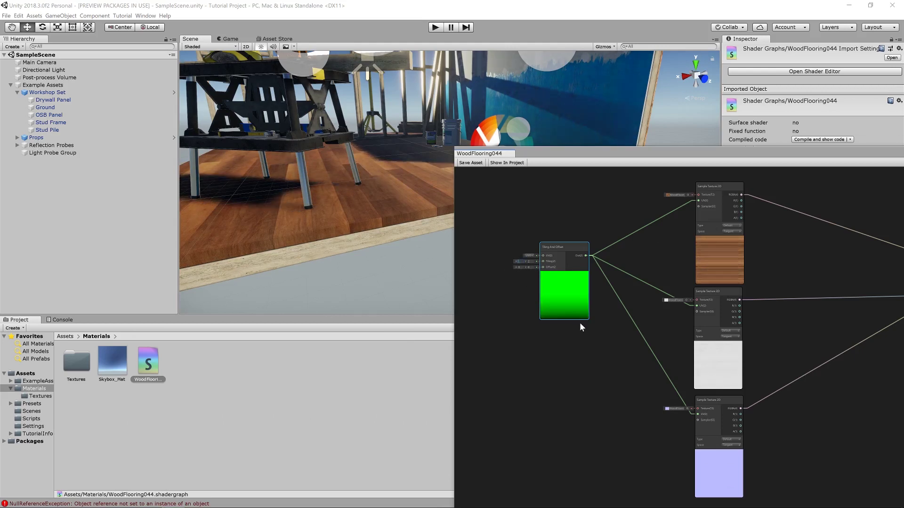
key(Tab)
text(1)
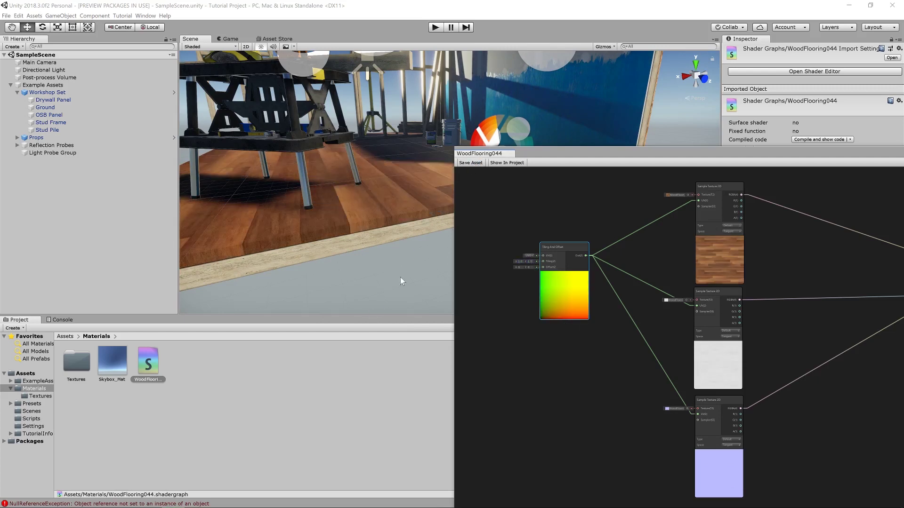
alt+drag(401, 280, 431, 262)
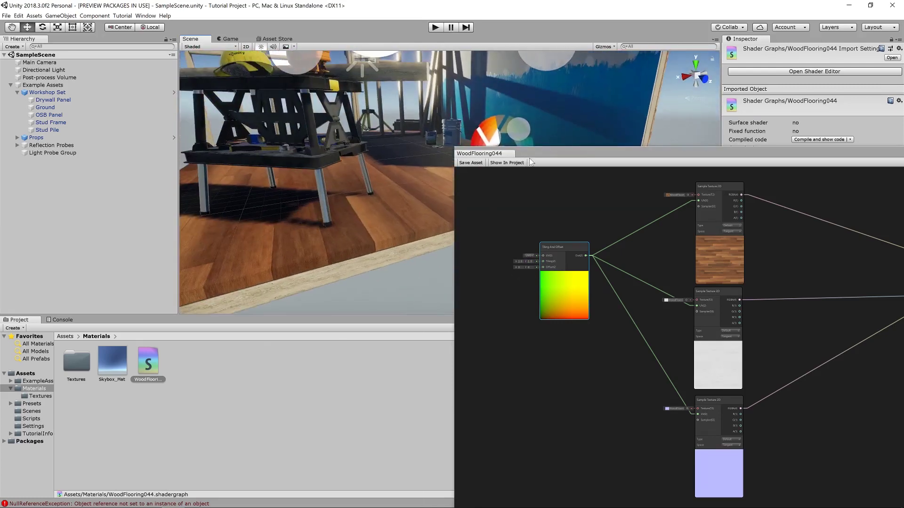
double_click(541, 153)
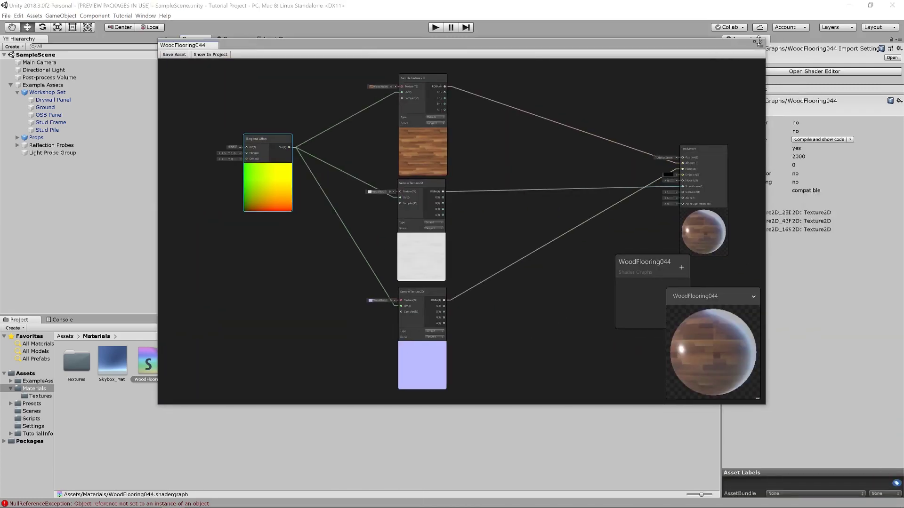
click(759, 42)
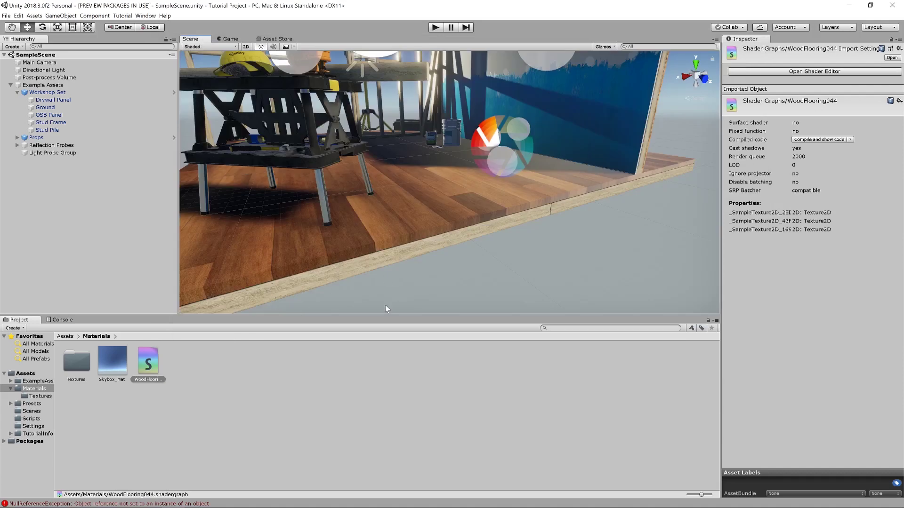